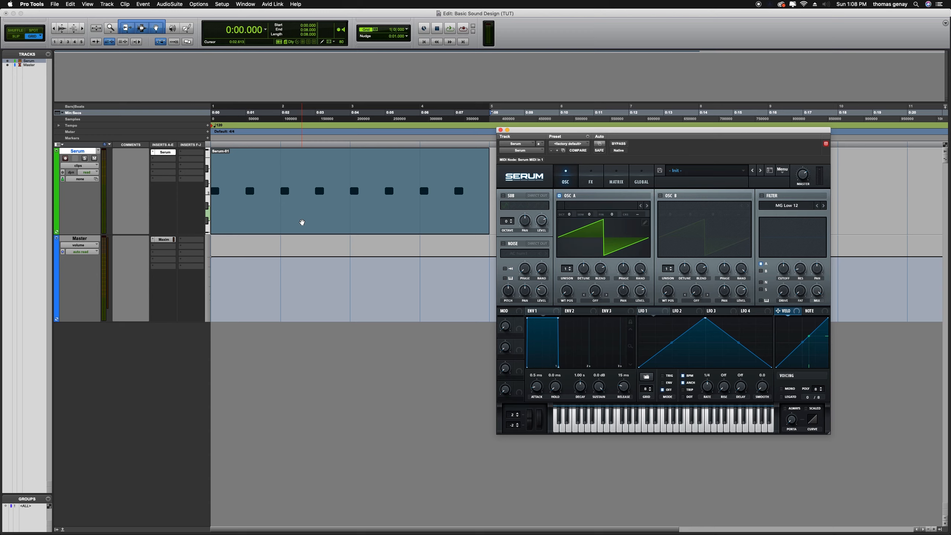
Reselect the factory default preset in Serum and play the Serum-01 clip to hear the initial sound
left_click(580, 145)
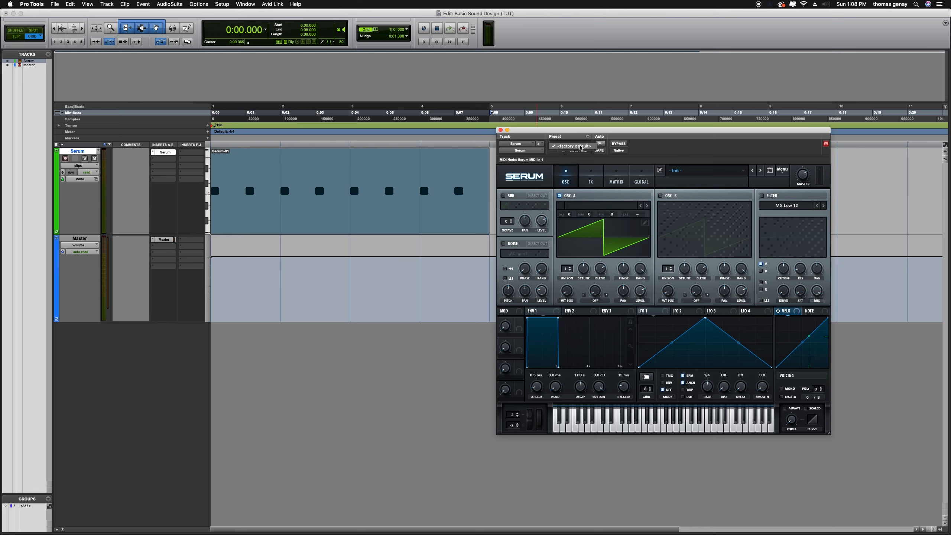
left_click(580, 146)
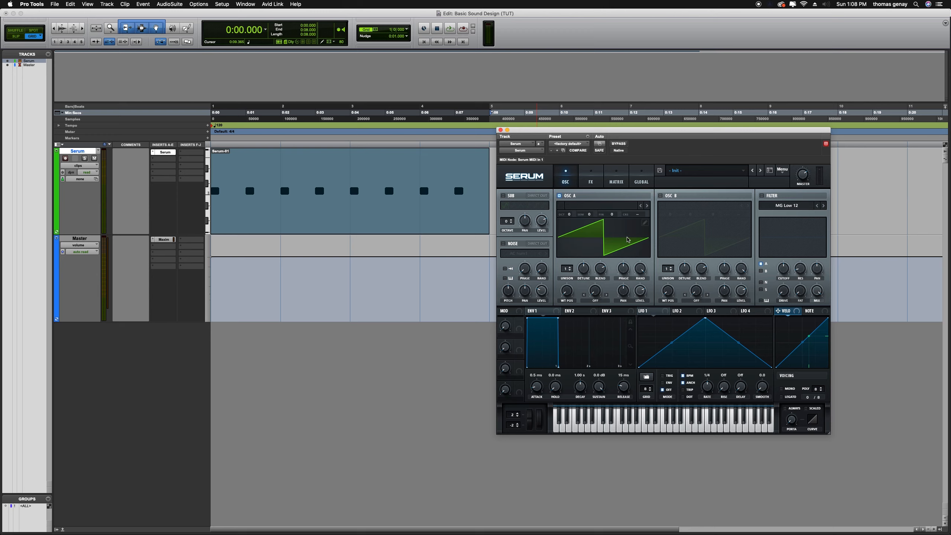
key("space")
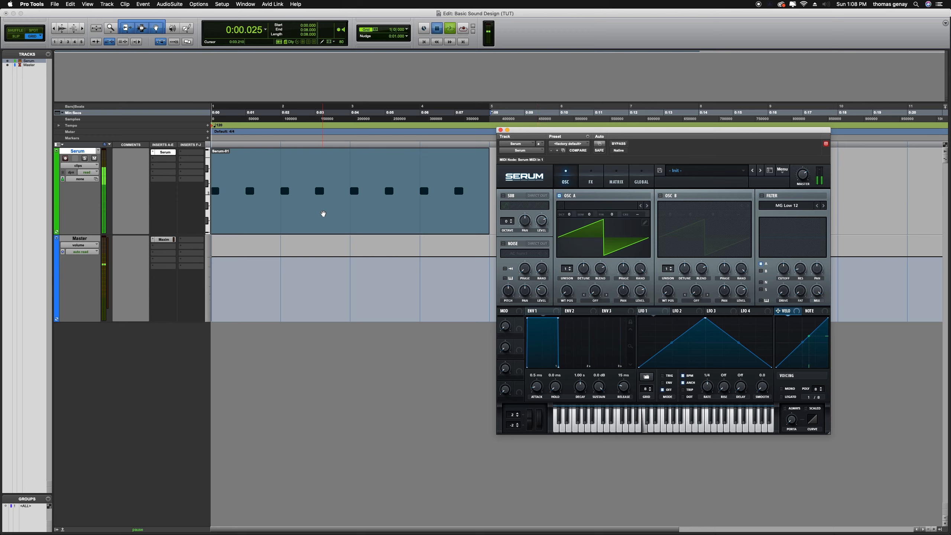
key("space")
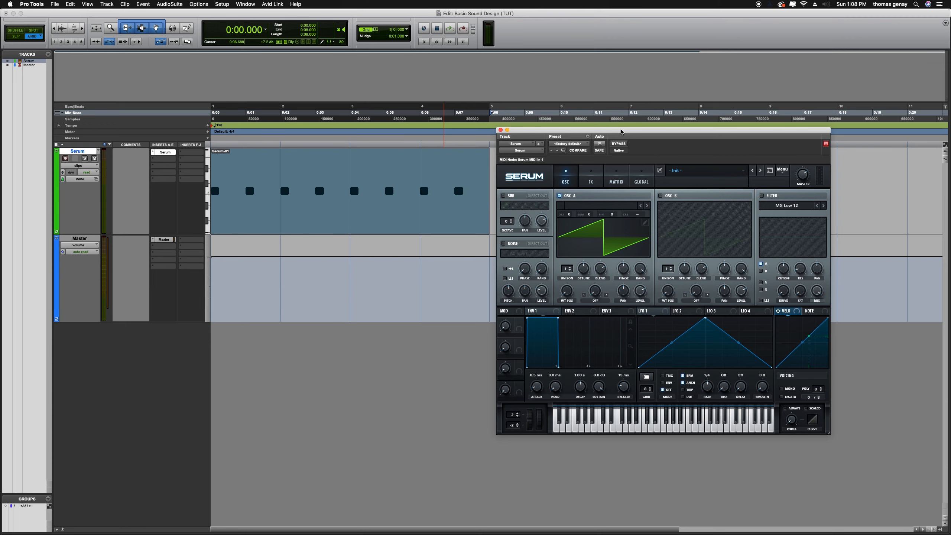
left_click_drag(621, 132, 619, 138)
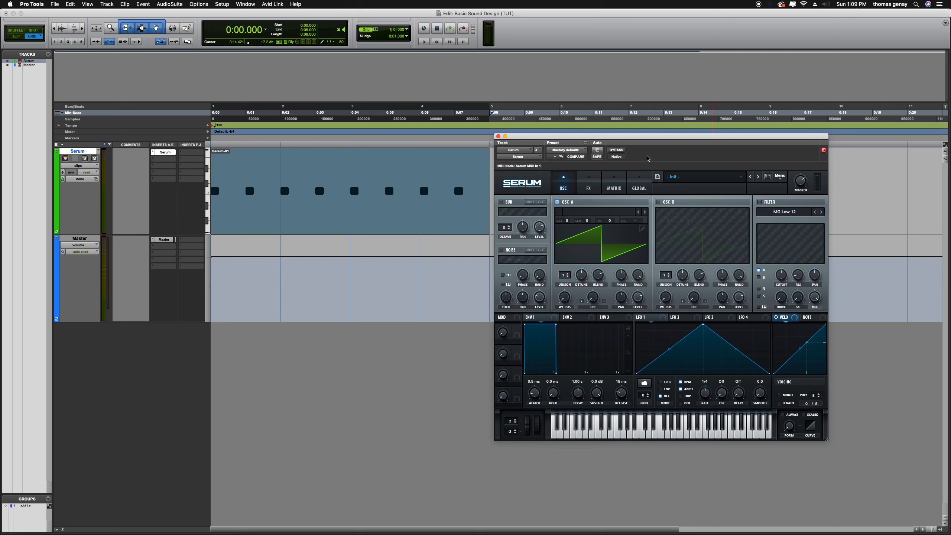
Enable oscillator B, raise its pitch by 7 semitones, and play the clip to hear the result
left_click(501, 202)
mouse_move(507, 230)
left_click(501, 202)
left_click(659, 202)
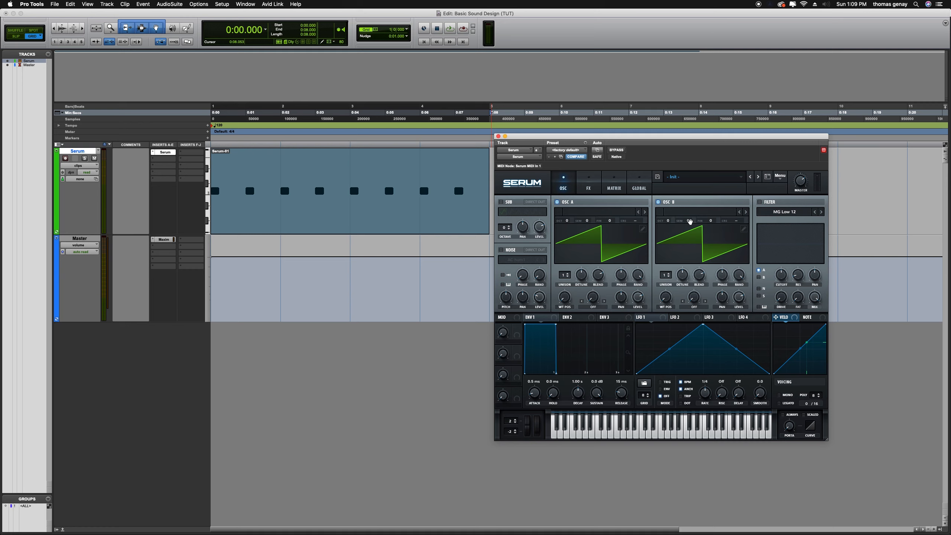
left_click_drag(690, 222, 694, 197)
key("space")
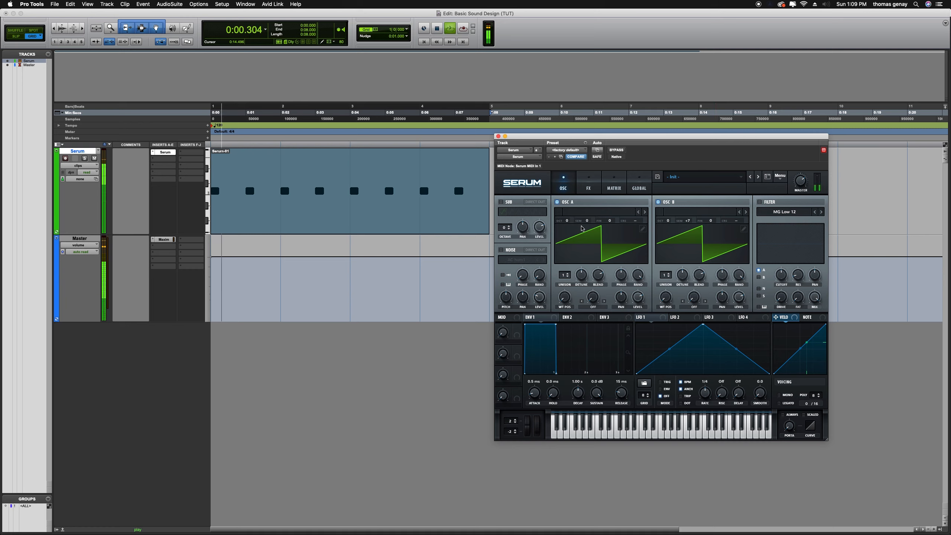
key("space")
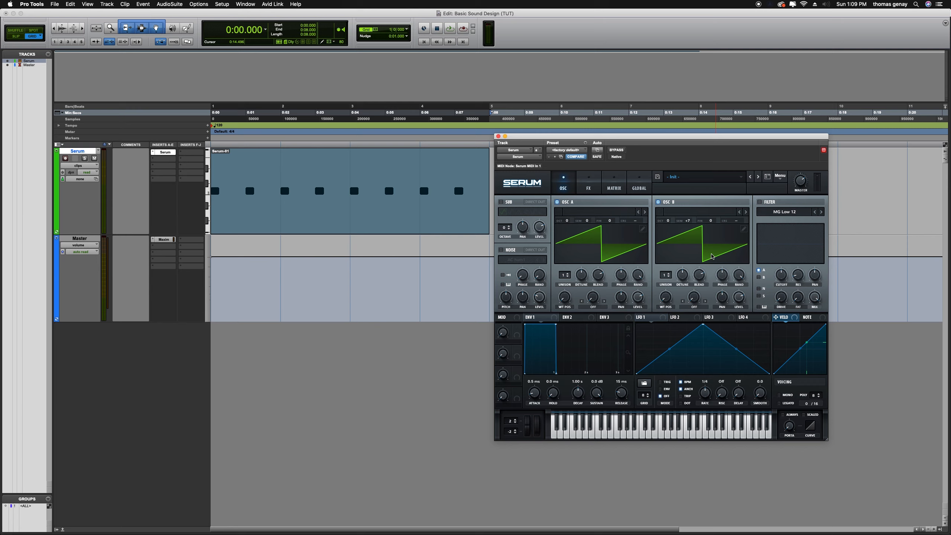
Compare the clip's sound with oscillator B switched off and switched back on
left_click(658, 203)
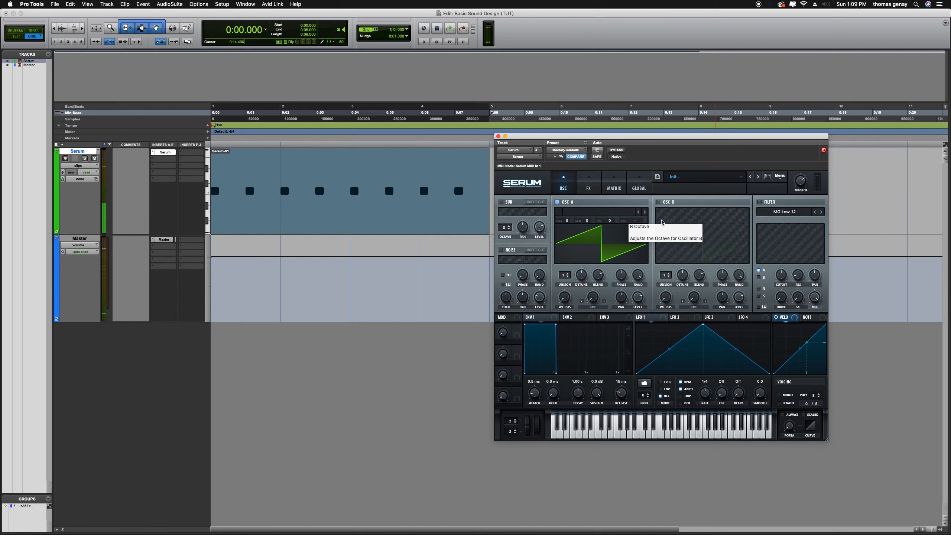
left_click(659, 203)
key("space")
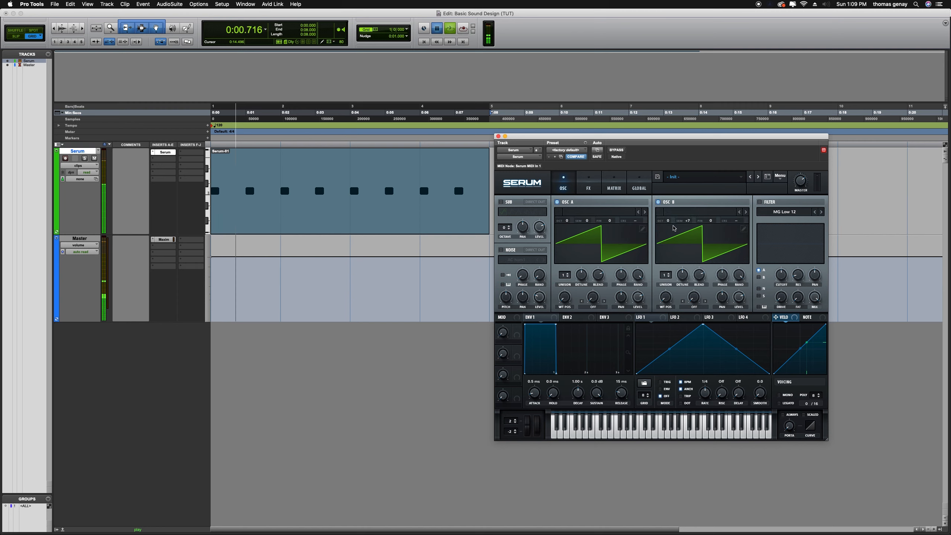
key("space")
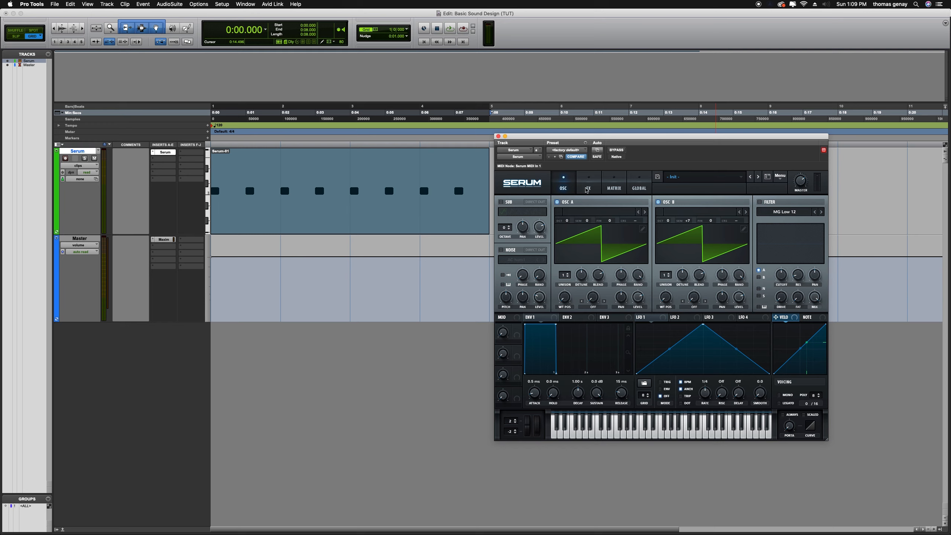
Enable the sub oscillator with the saw shape at octave -1 and audition it during playback
left_click(501, 202)
left_click(527, 212)
left_click(509, 229)
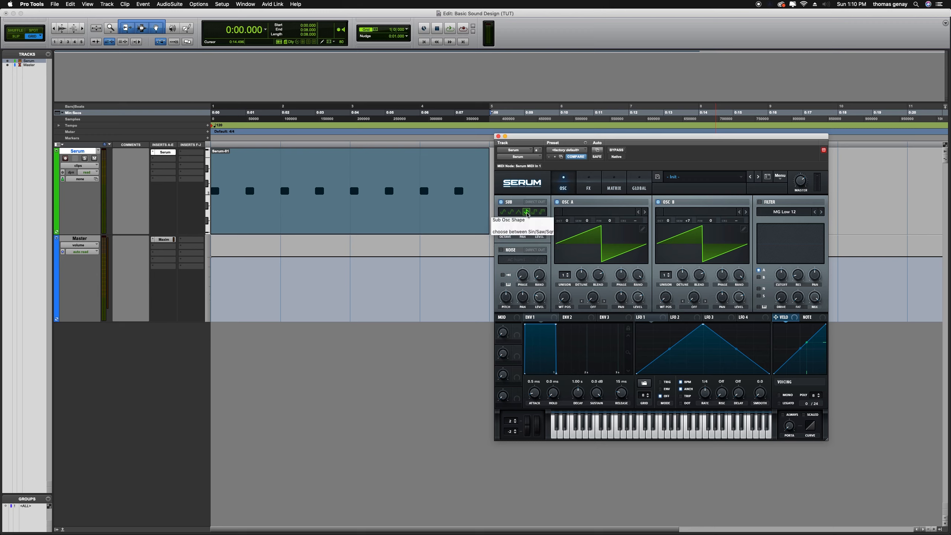
key("space")
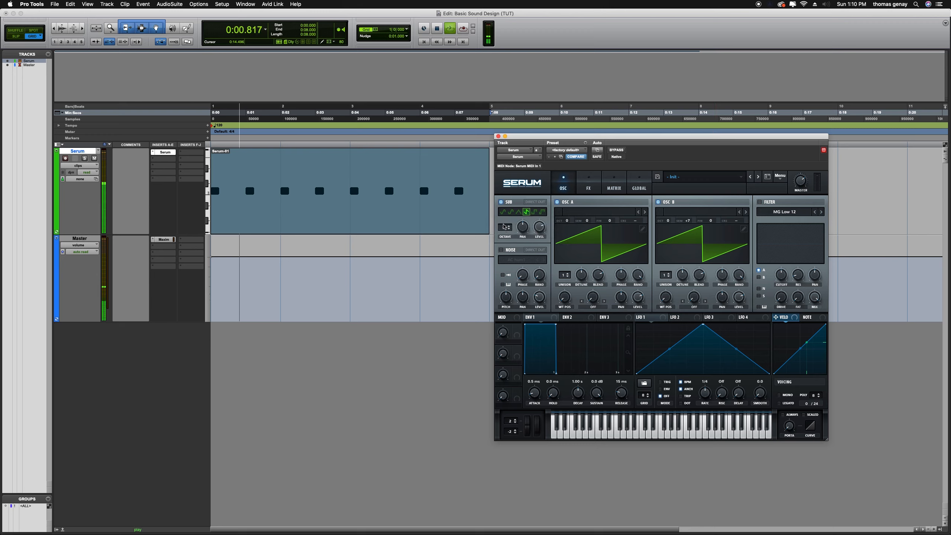
left_click(502, 203)
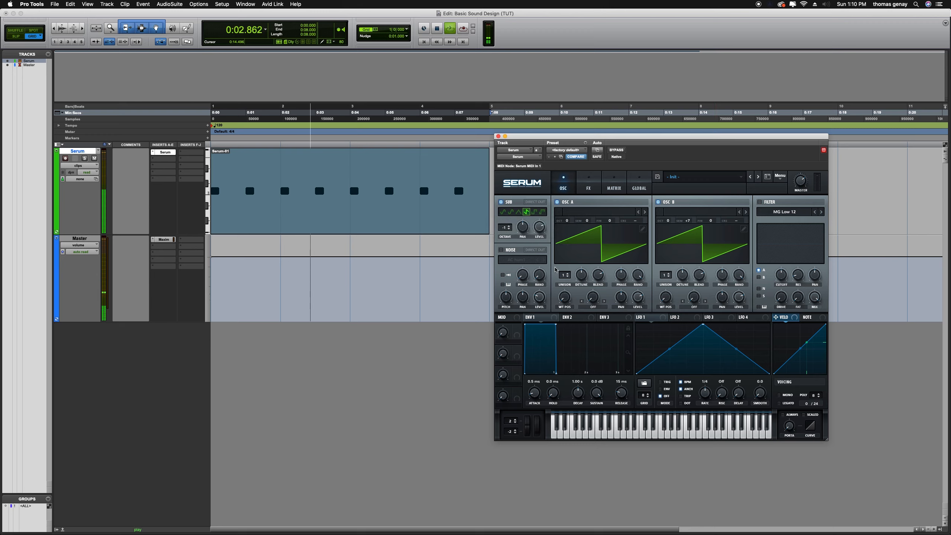
key("space")
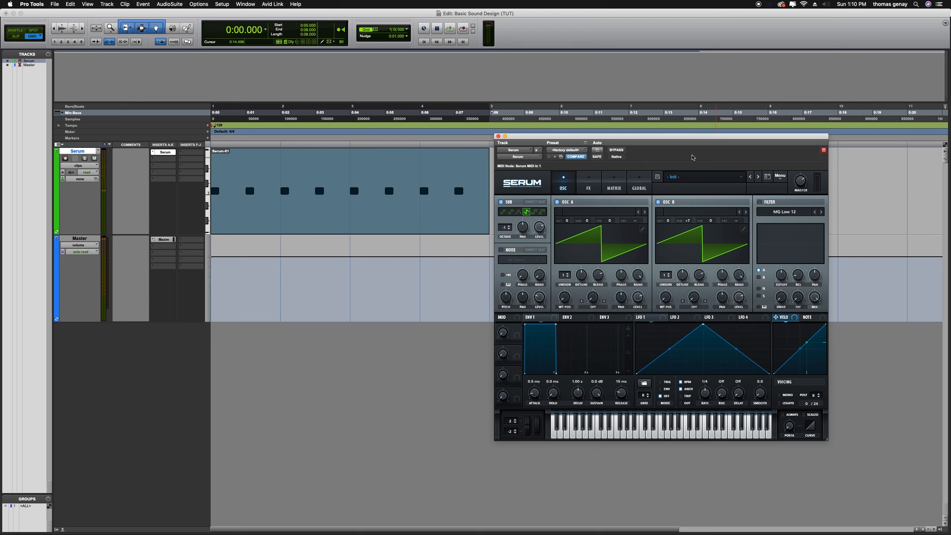
Load the Allophones wavetable from the Vowel category into oscillator A and start playback
left_click(583, 217)
mouse_move(593, 221)
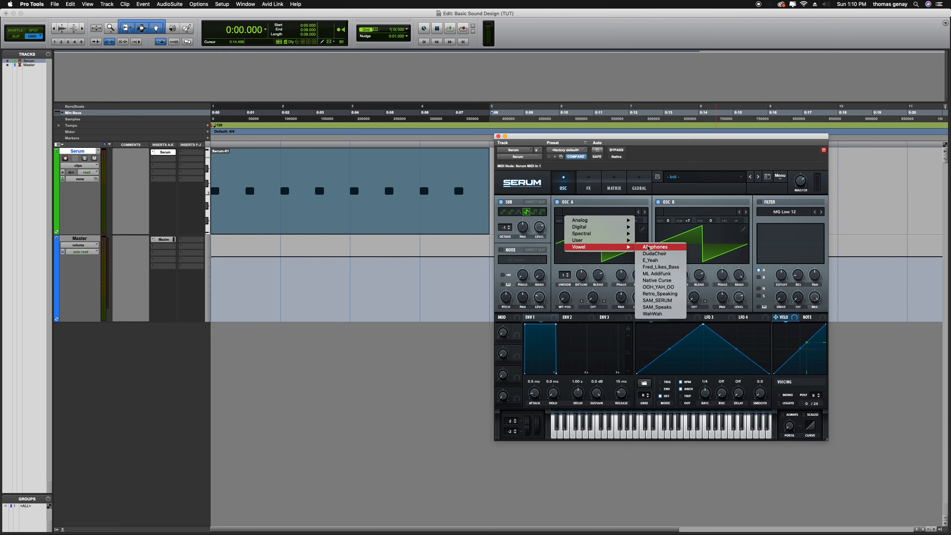
left_click(654, 249)
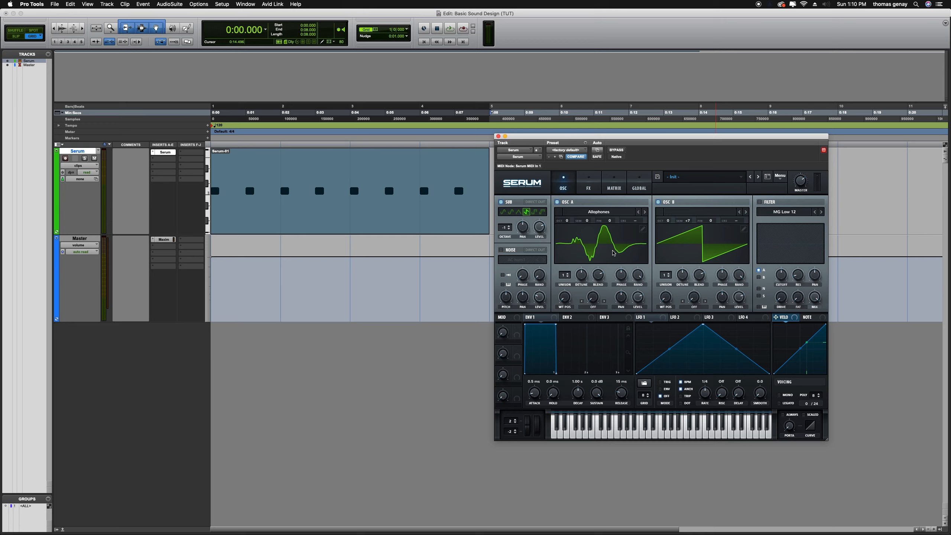
key("space")
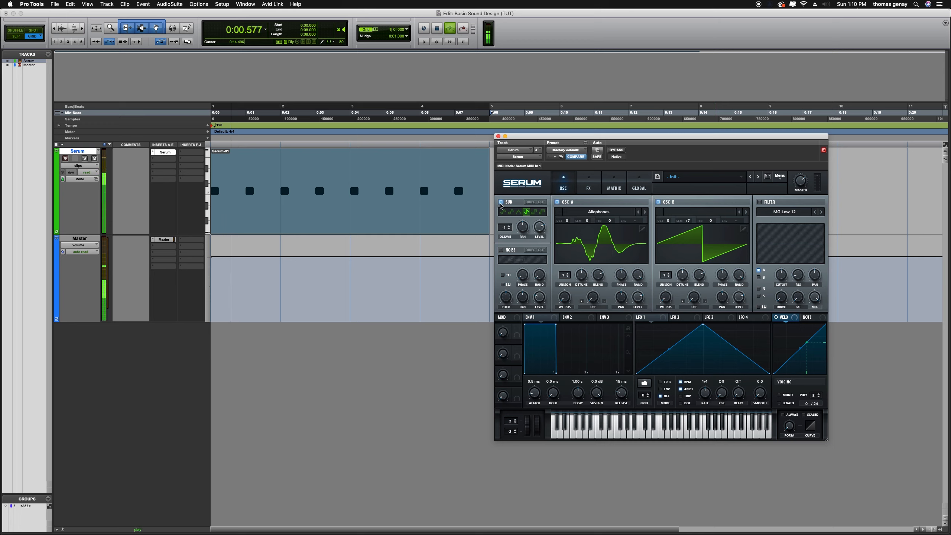
With the sub oscillator off, audition the next Vowel wavetables in oscillator A, settle on ML Addifunk, and stop playback
left_click(645, 212)
left_click(645, 212)
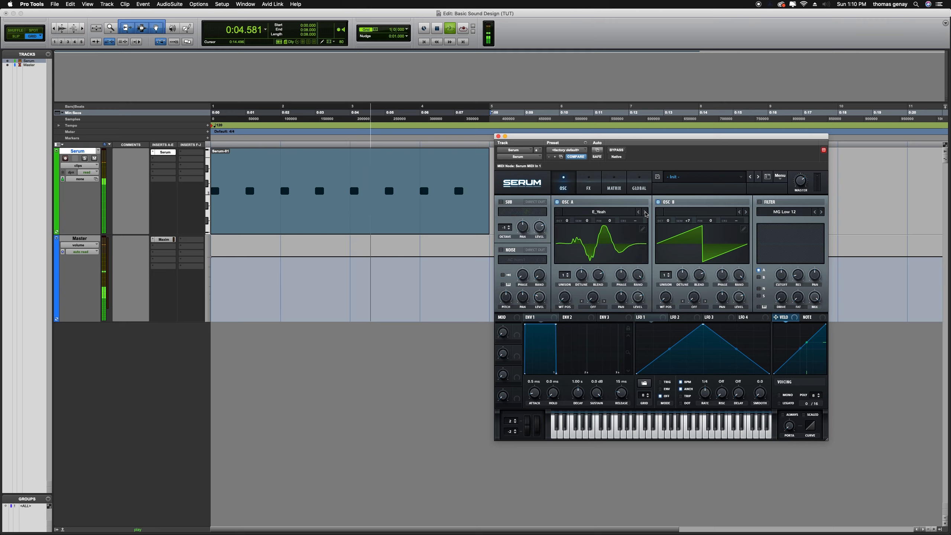
left_click(645, 212)
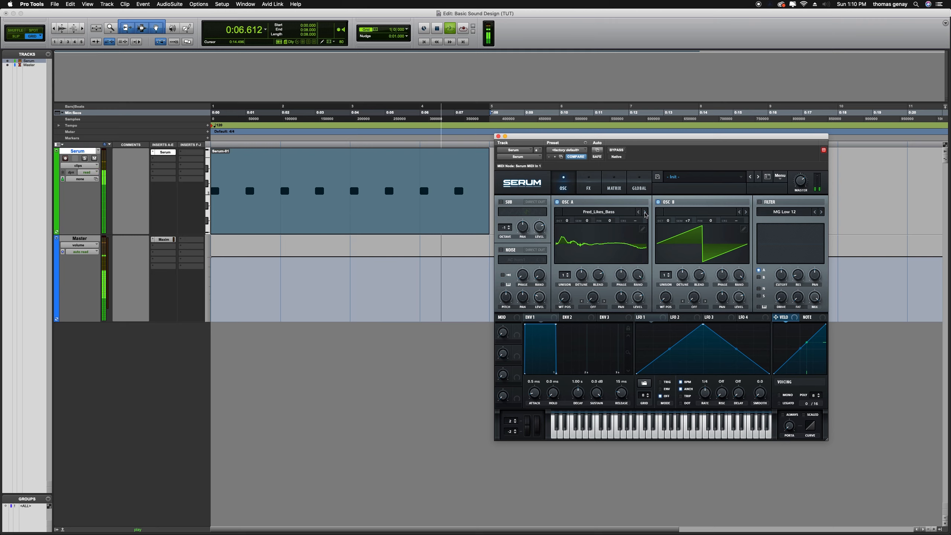
left_click(645, 212)
key("space")
left_click(612, 214)
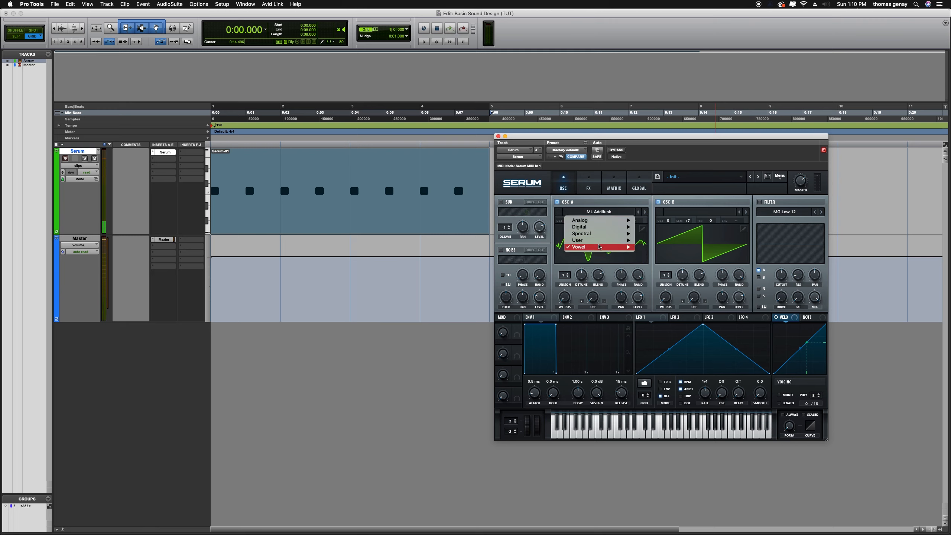
mouse_move(599, 251)
left_click(665, 161)
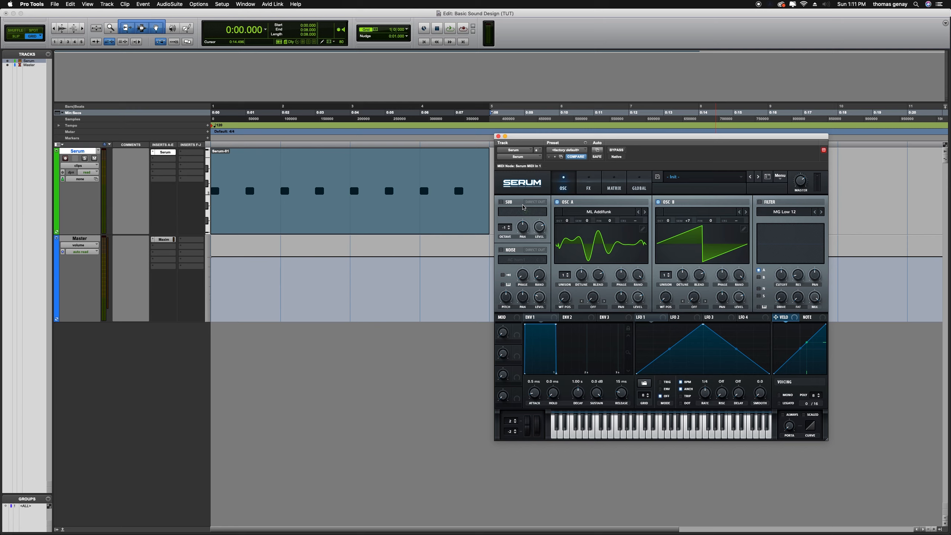
Enable the MG Low 12 filter and route oscillator B, noise and sub through it along with oscillator A
left_click(759, 203)
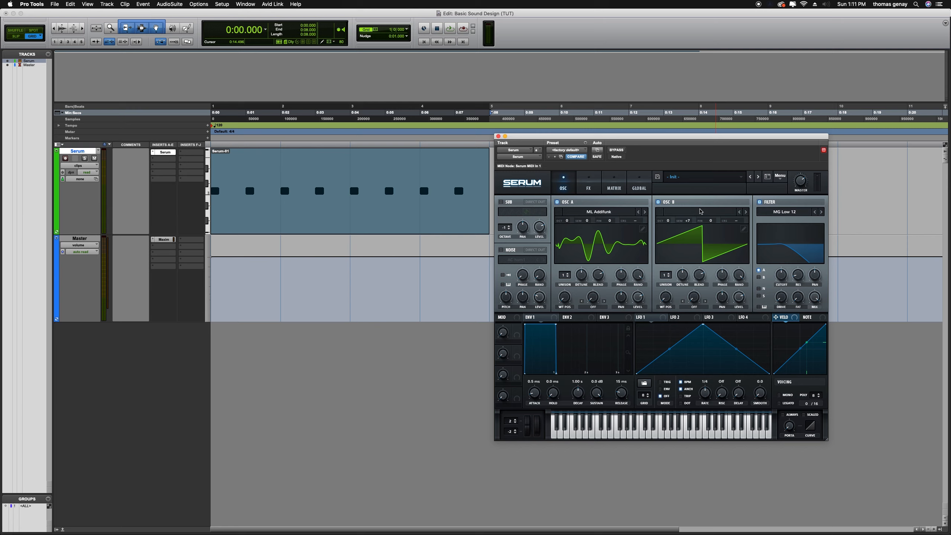
left_click(759, 278)
left_click(759, 288)
left_click(759, 297)
left_click(759, 278)
left_click(759, 289)
left_click(760, 296)
left_click(759, 278)
left_click(759, 289)
left_click(760, 297)
Sweep the filter's cutoff while the clip plays, and stop playback
key("space")
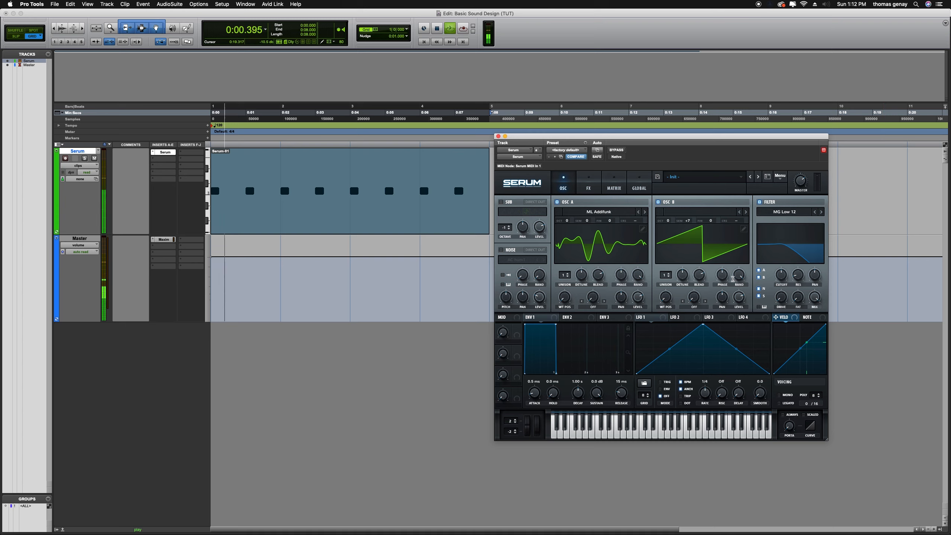
left_click_drag(782, 274, 782, 282)
key("space")
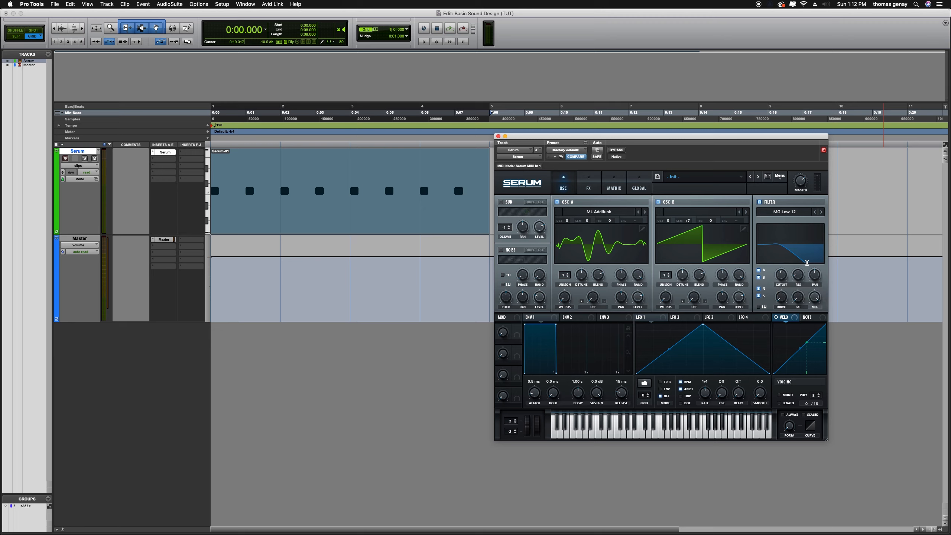
Raise the filter's resonance and sweep its cutoff during playback to hear the resonant peak
left_click_drag(801, 278, 793, 250)
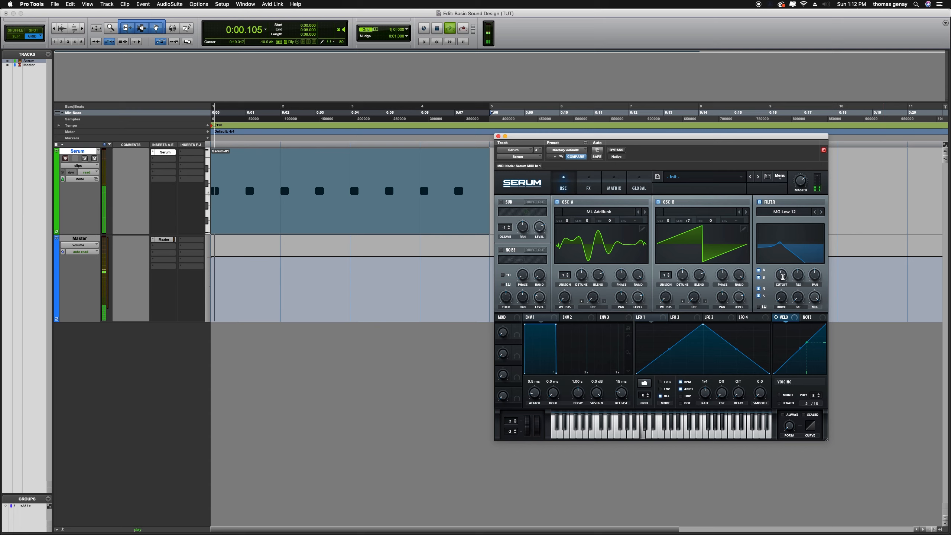
key("space")
left_click_drag(784, 271, 807, 248)
key("space")
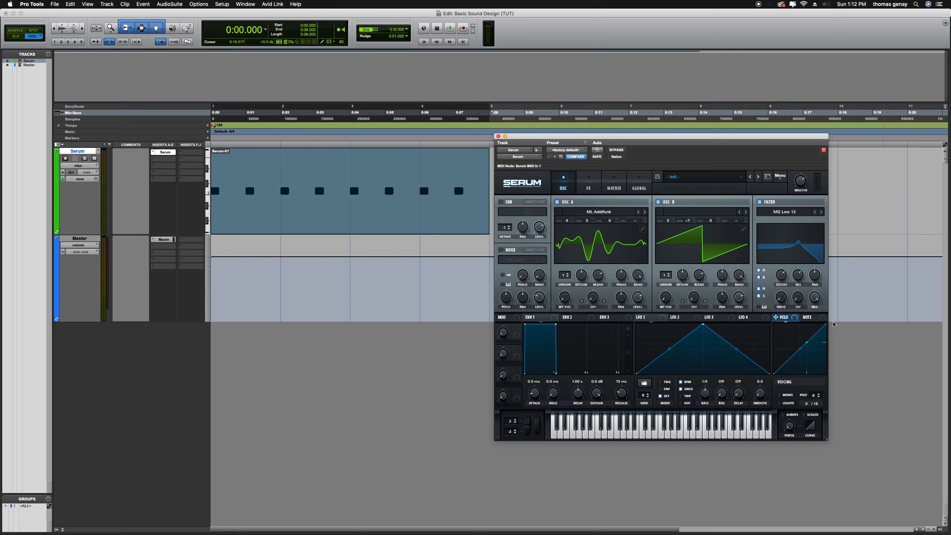
Adjust the filter's resonance and drive, and switch the filter off
left_click_drag(803, 274, 797, 292)
left_click_drag(783, 298, 784, 290)
left_click(759, 203)
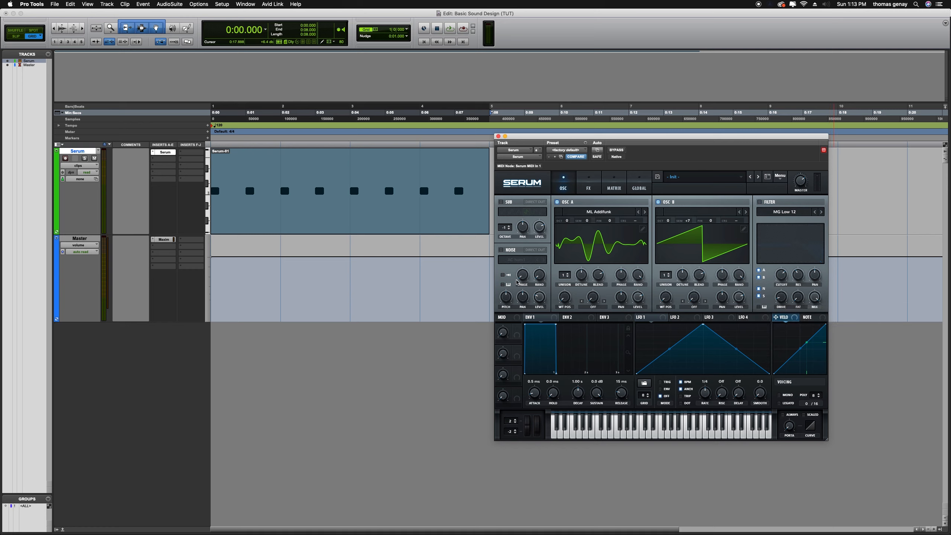
Enable the noise oscillator with the Analog sample ARP white and set its level to 35% during playback
left_click(501, 250)
left_click(538, 262)
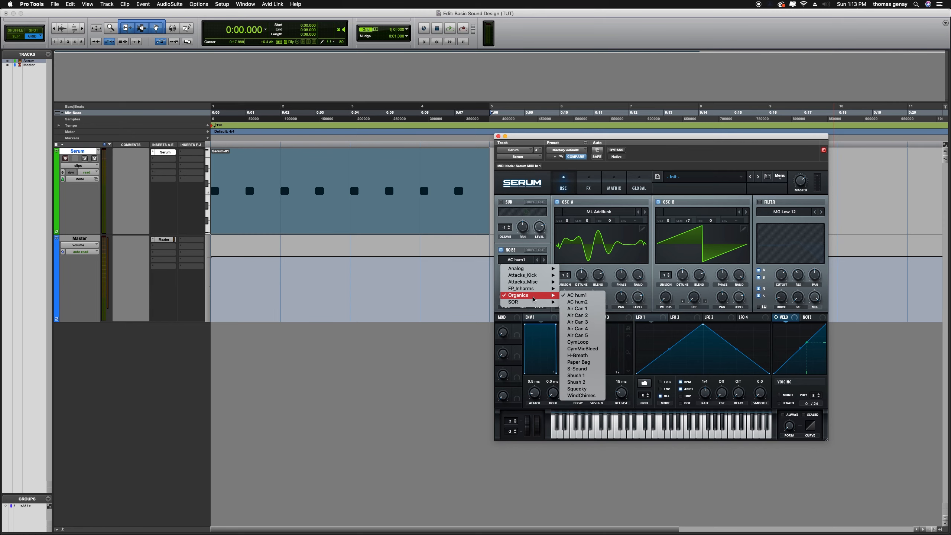
mouse_move(539, 281)
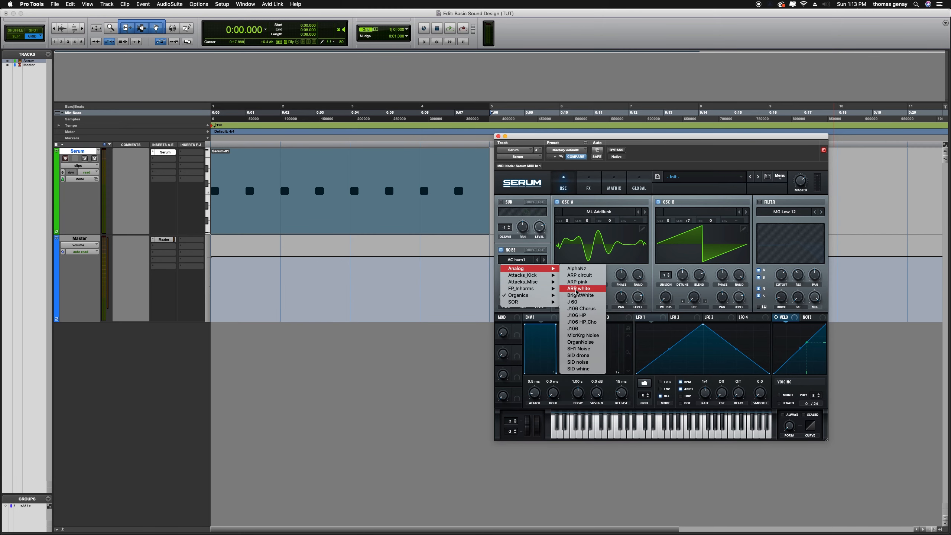
left_click(576, 288)
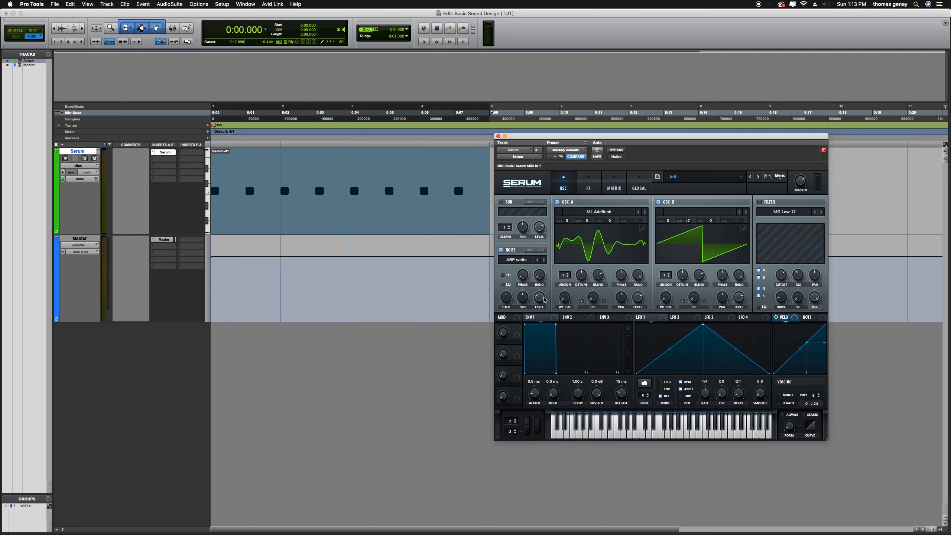
key("space")
left_click_drag(544, 300, 544, 256)
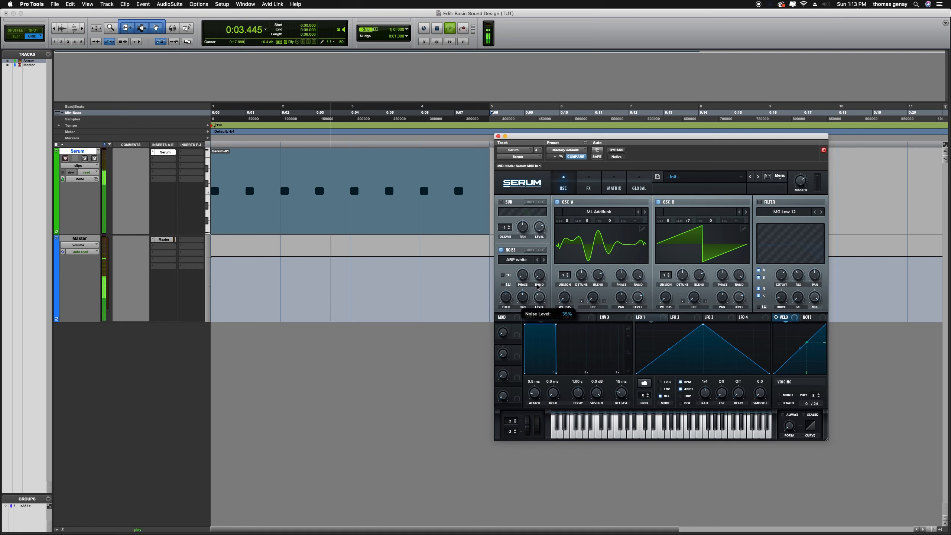
Listen to the noise alone with oscillators A and B switched off, stop playback, and re-enable both oscillators
left_click(557, 203)
left_click(658, 202)
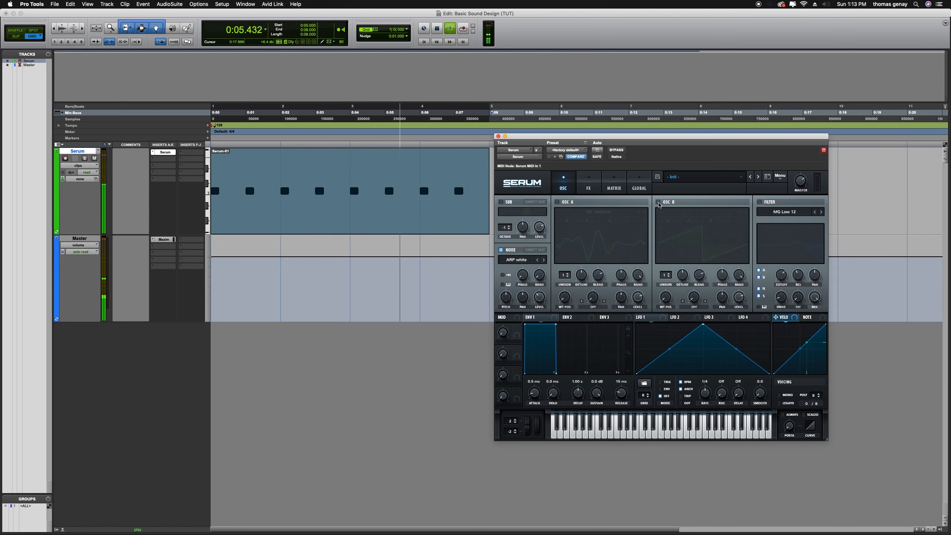
key("space")
left_click(658, 202)
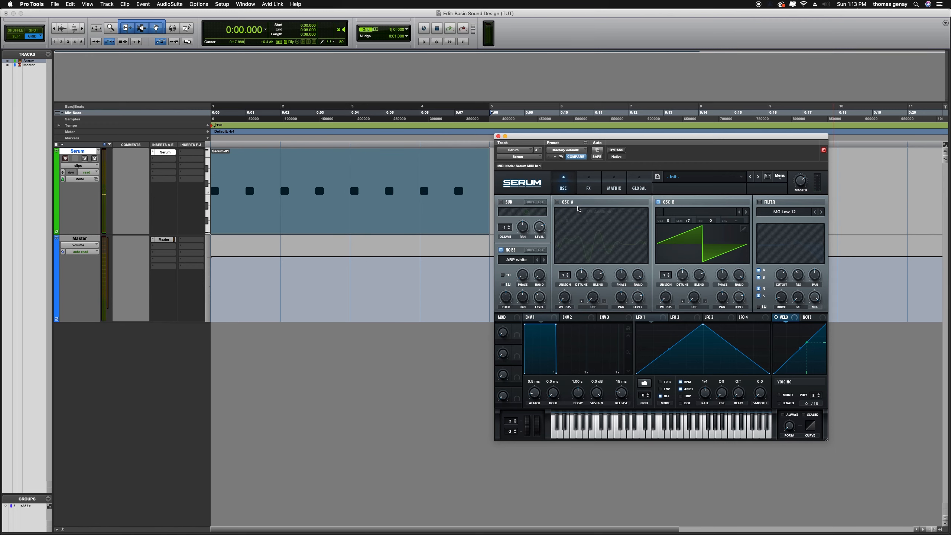
left_click(558, 203)
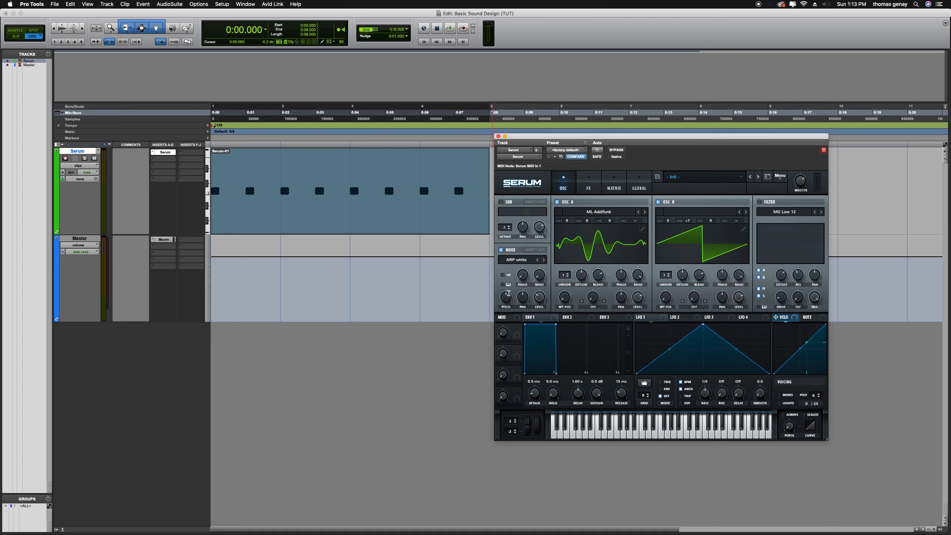
Enable the sub oscillator and set the noise level to 40% during playback
mouse_move(507, 298)
mouse_move(658, 138)
left_mouse_down()
mouse_move(661, 160)
mouse_move(652, 147)
left_mouse_up()
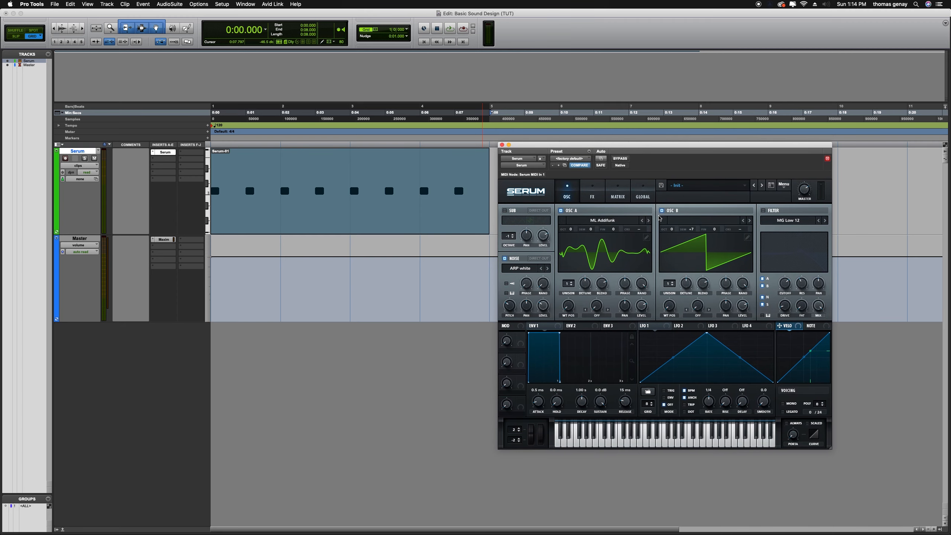
left_click(505, 211)
key("space")
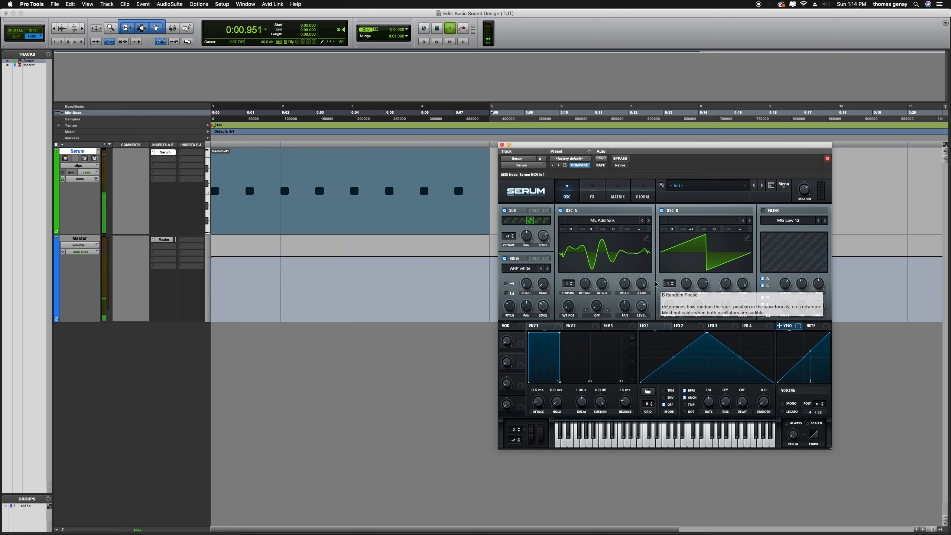
left_click_drag(544, 314, 545, 310)
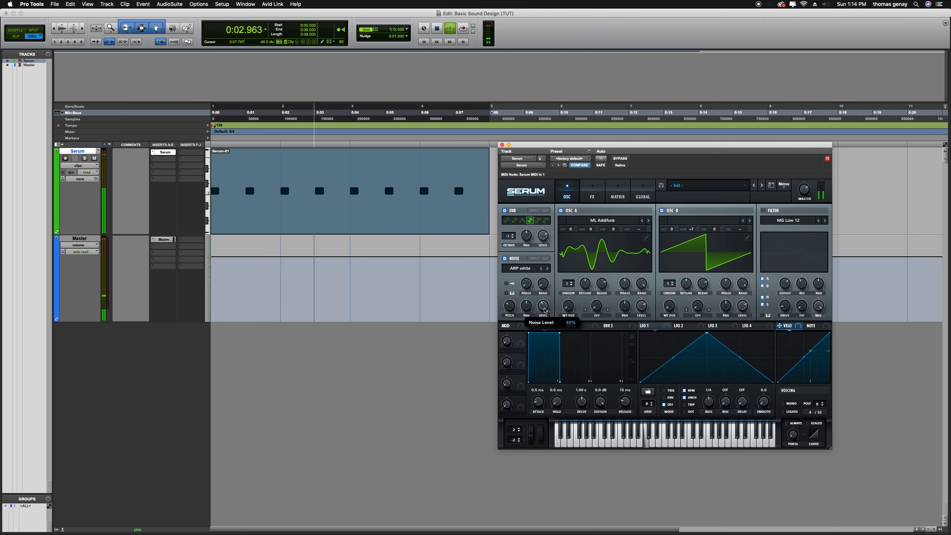
key("space")
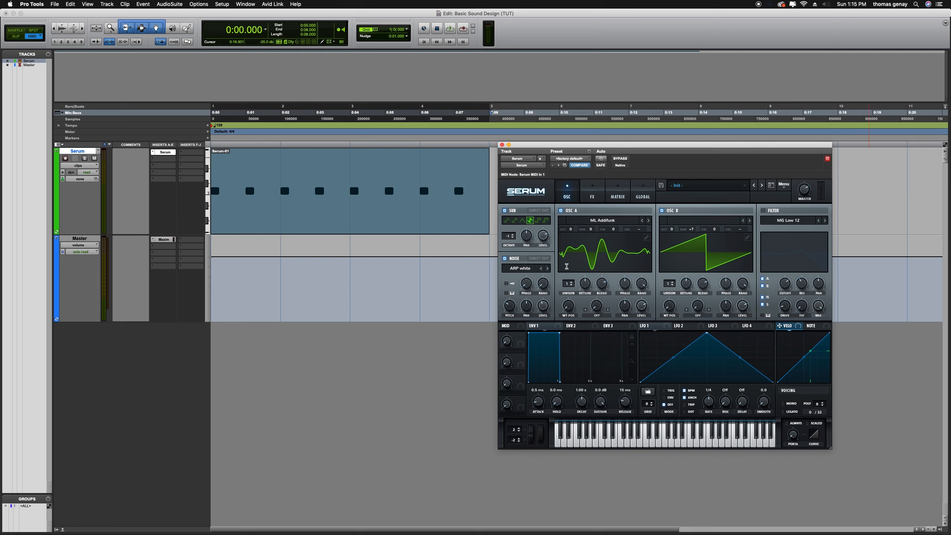
Switch the filter on, raise its cutoff during playback, and switch the filter off
left_click(763, 211)
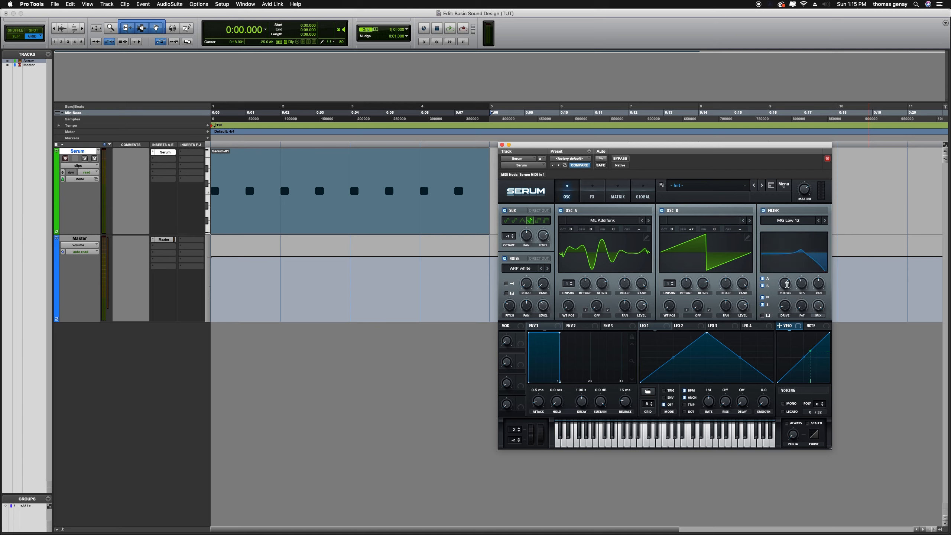
key("space")
left_click_drag(790, 286, 788, 277)
key("space")
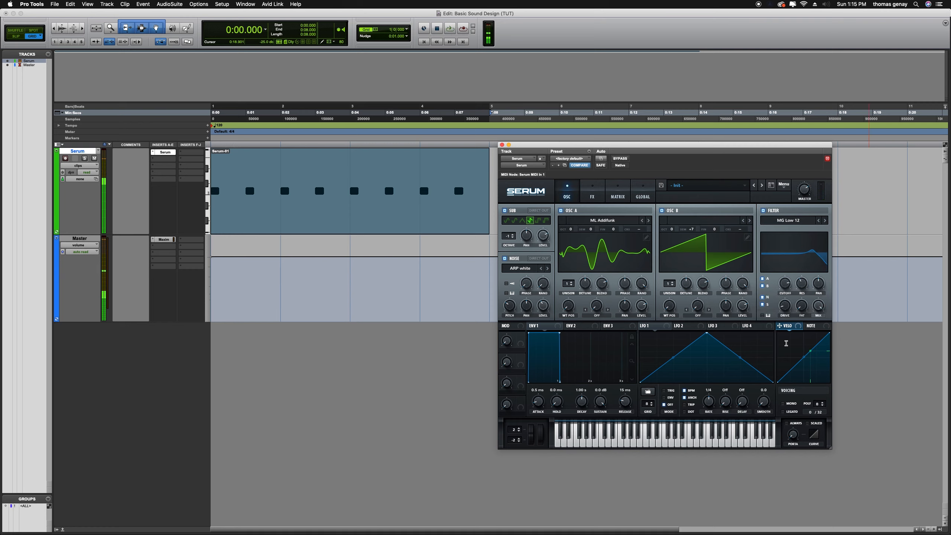
left_click(763, 211)
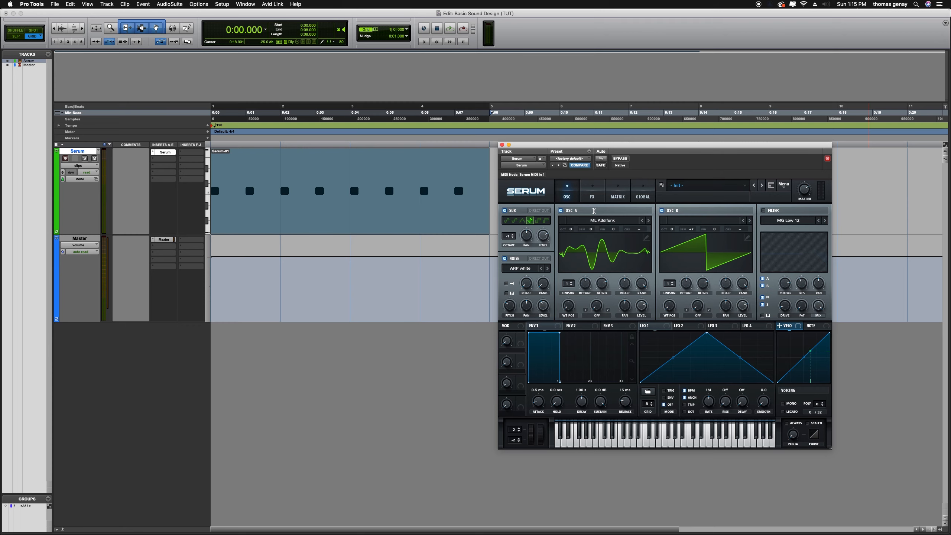
Look over the Global and Matrix pages and return to the oscillator page
left_click(647, 198)
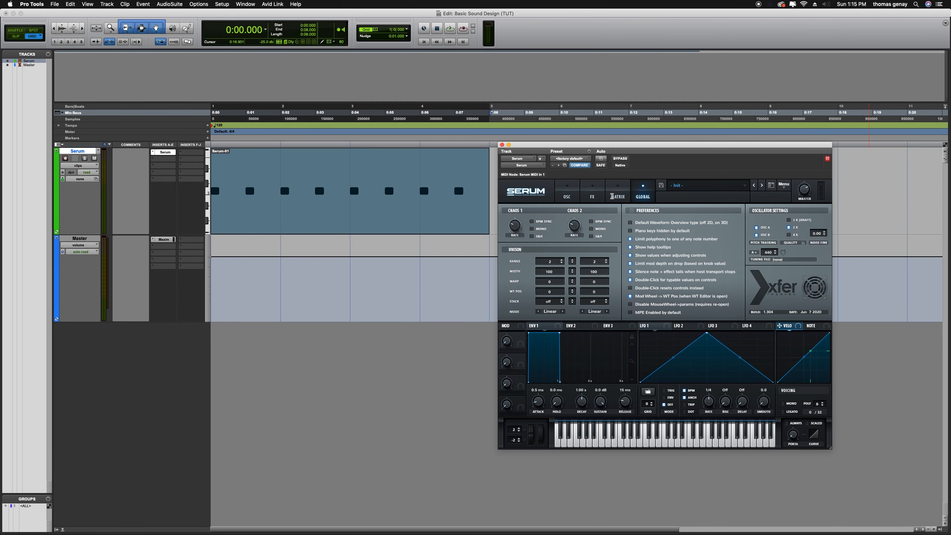
left_click(613, 196)
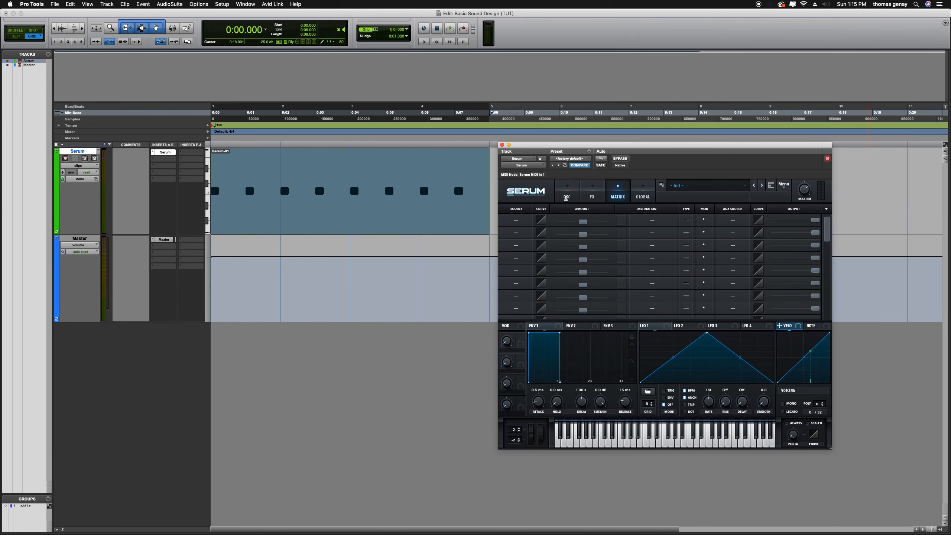
left_click(579, 197)
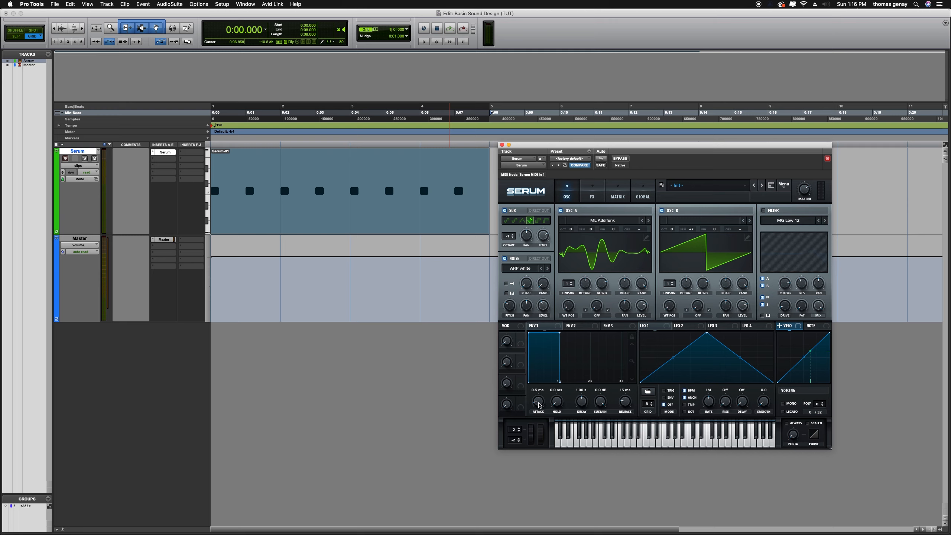
Shorten Envelope 1's attack to 0.2 ms, then lengthen it to 183 ms during playback
left_click_drag(539, 405, 532, 437)
key("space")
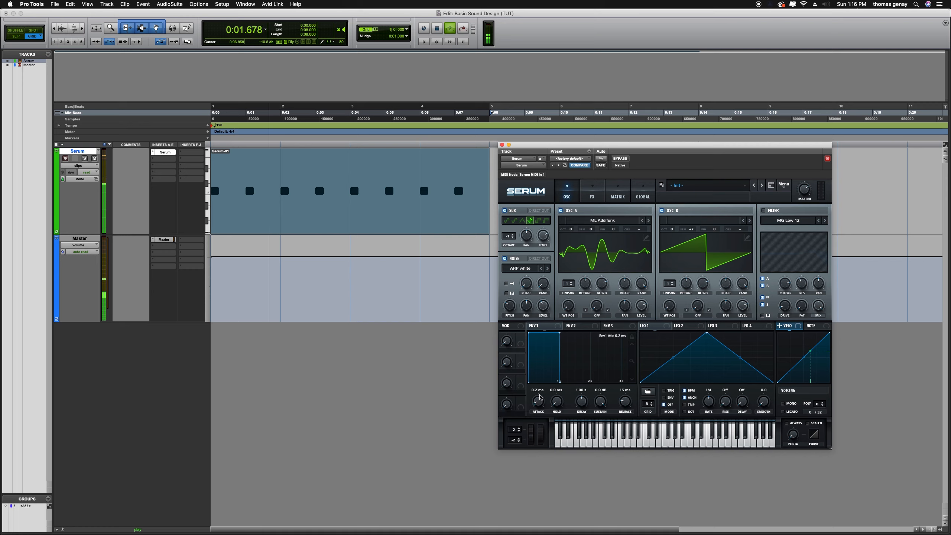
left_click_drag(540, 403, 542, 369)
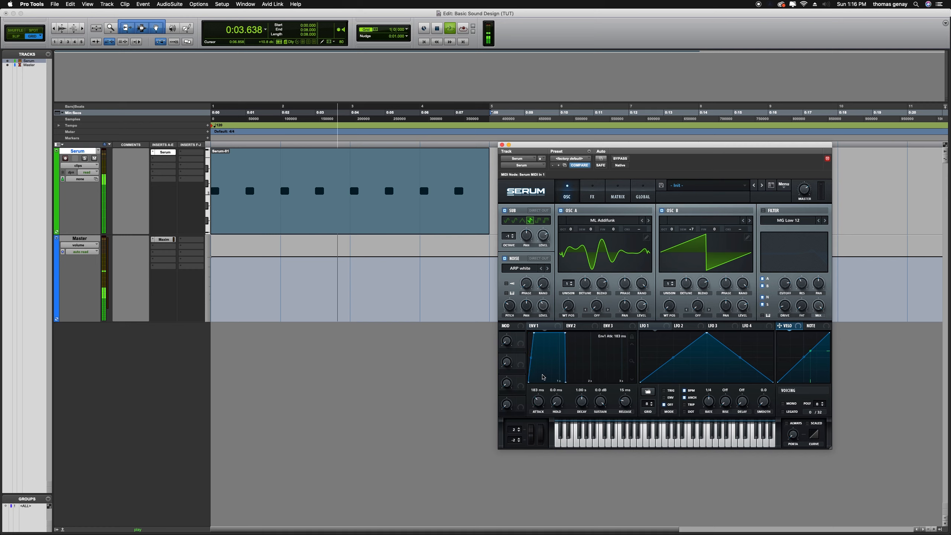
key("space")
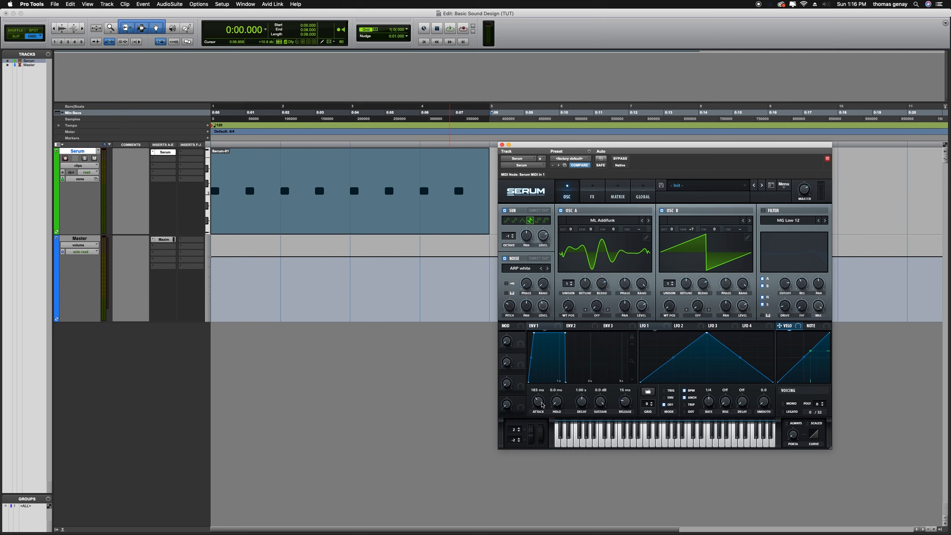
Set Envelope 1's attack to 0.0 ms and try sustain levels of -∞ and -11.6 dB, resetting sustain to 0.0 dB
left_click_drag(543, 403, 543, 434)
left_click_drag(601, 405, 597, 511)
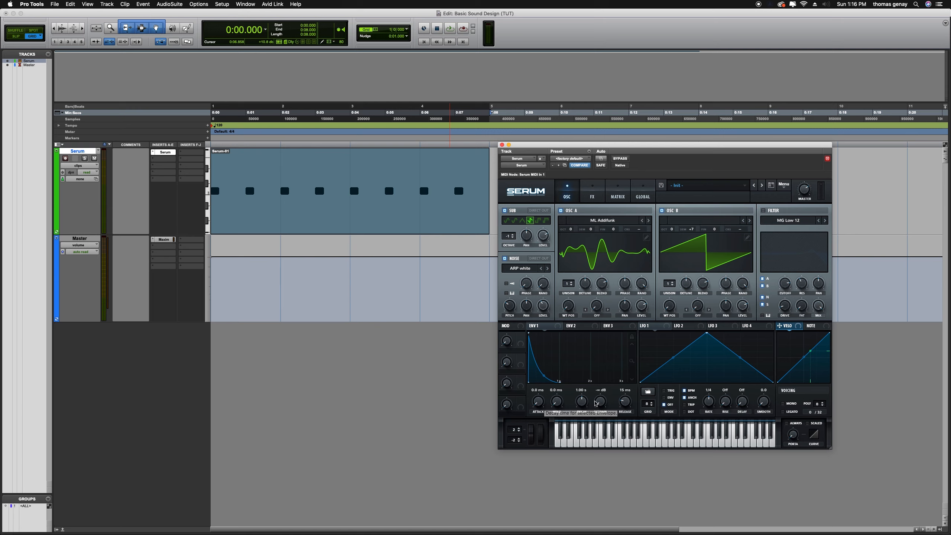
left_click_drag(602, 403, 610, 370)
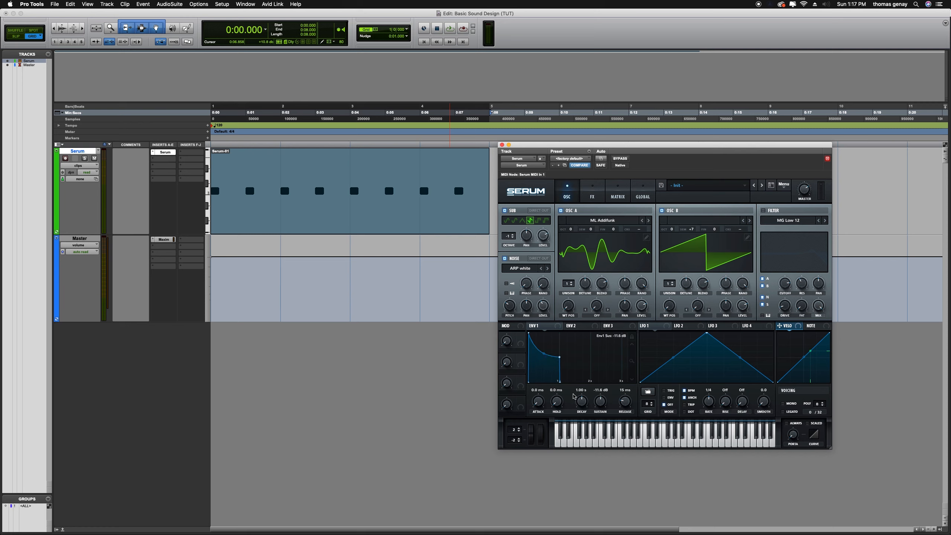
double_click(601, 402)
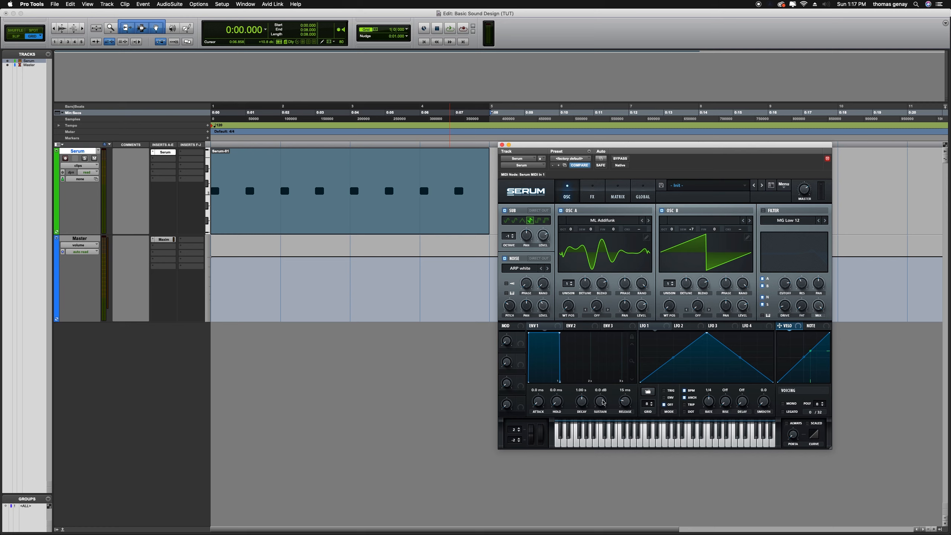
Audition Envelope 1 with -∞ dB sustain and 1.10 s decay, and set decay to 943 ms and sustain to -24.0 dB
left_click_drag(601, 402, 601, 525)
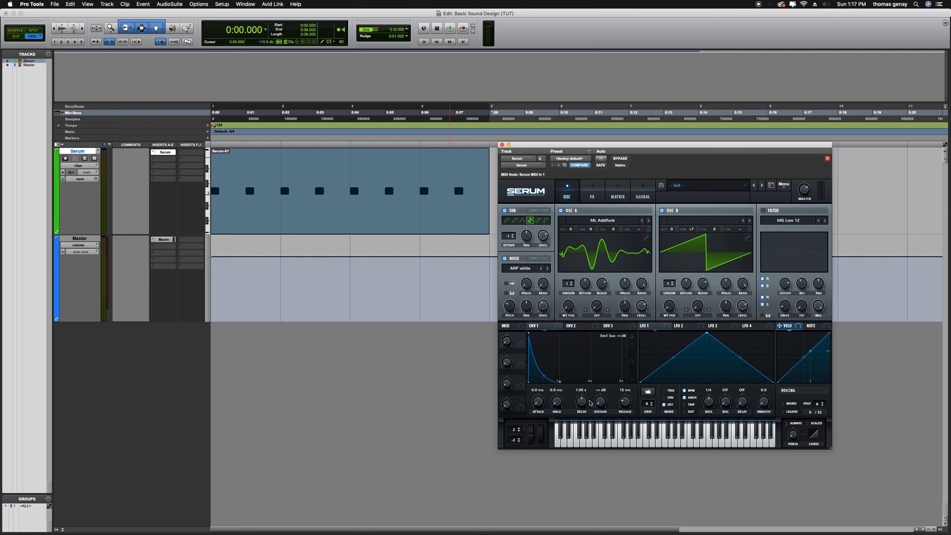
key("space")
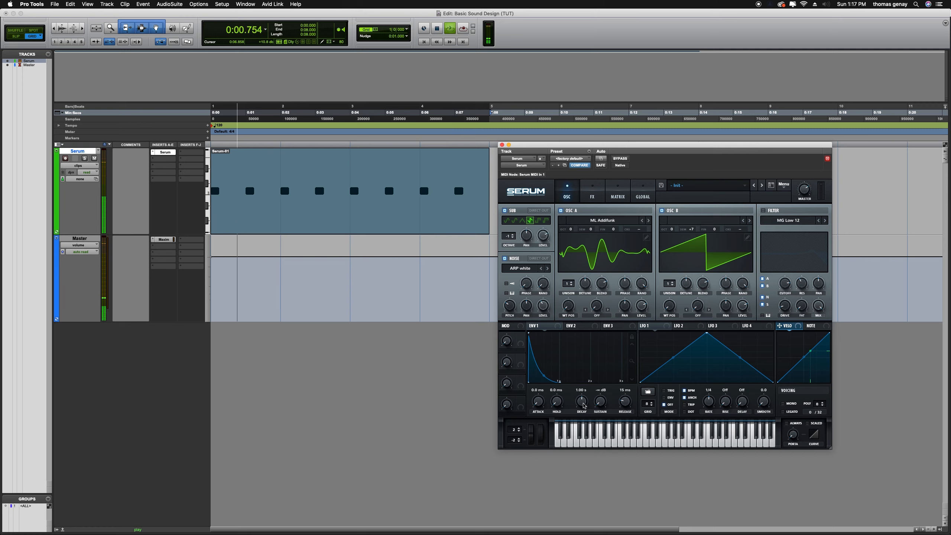
left_click_drag(582, 401, 582, 408)
key("space")
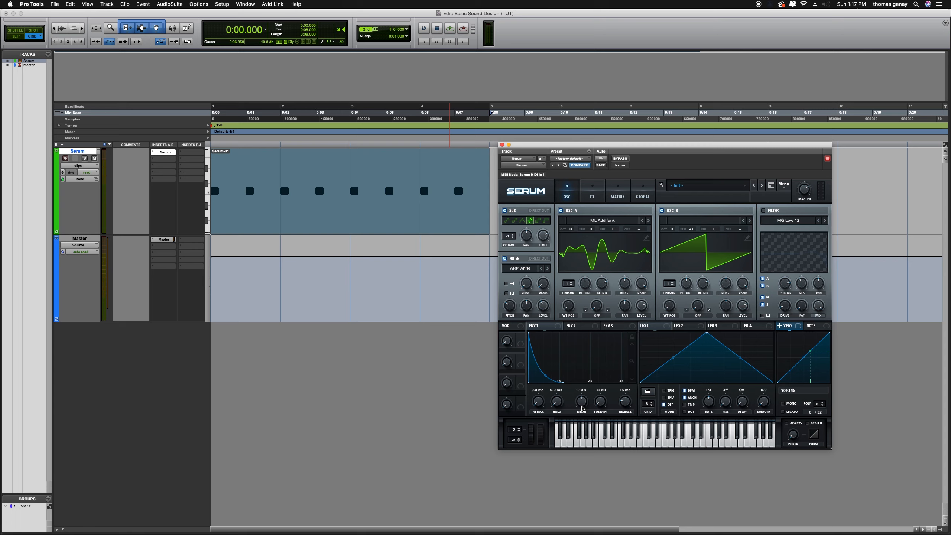
left_click_drag(583, 409, 608, 400)
left_click_drag(601, 404, 602, 398)
Open the Serum clip's notes for editing and extend the first note to the start of the second
double_click(297, 211)
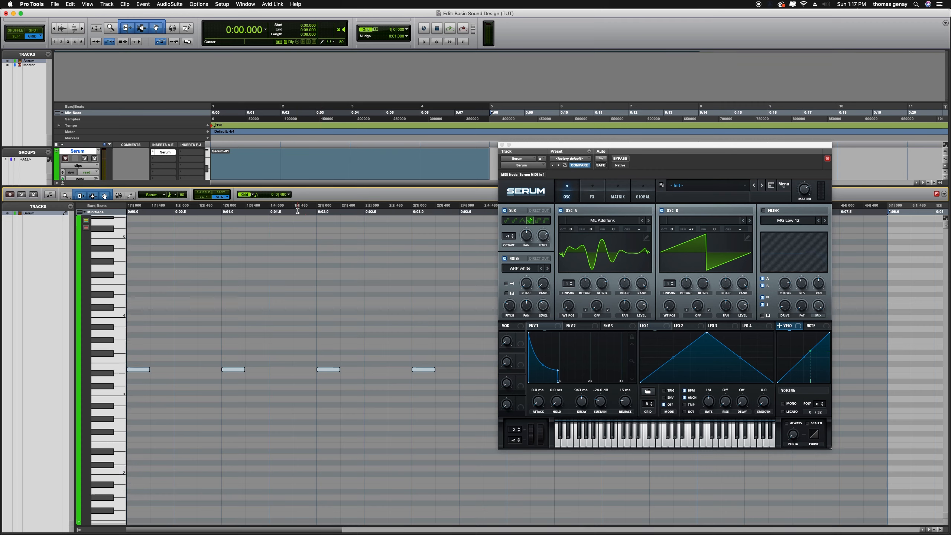
left_click(148, 370)
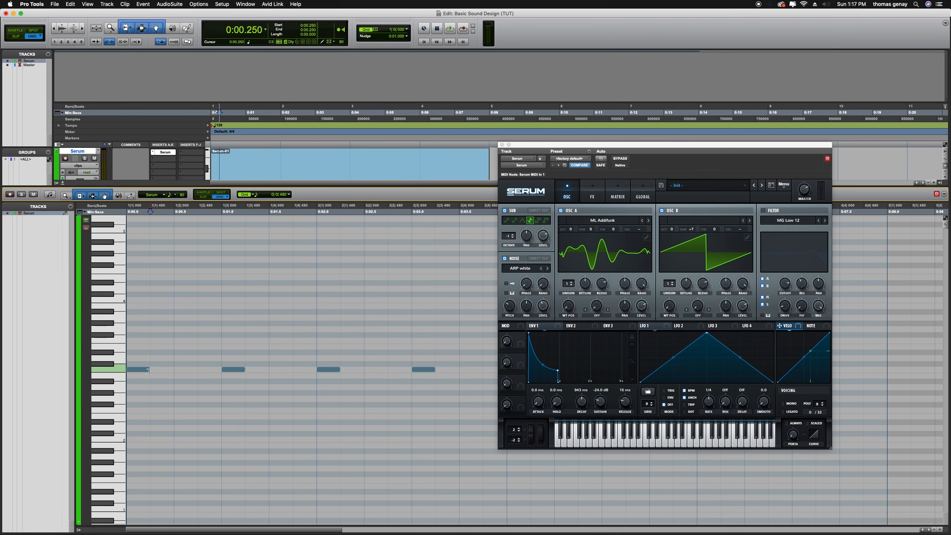
left_click_drag(148, 370, 224, 371)
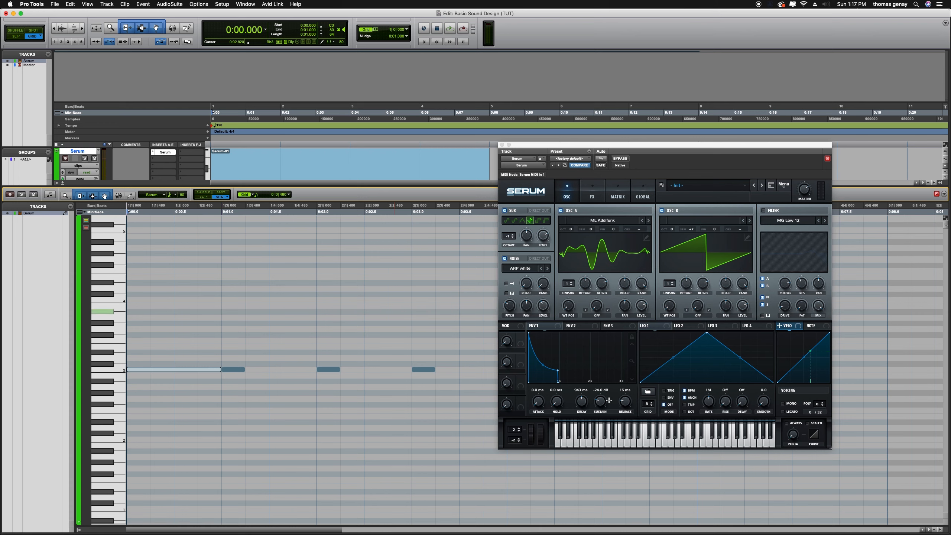
Set Envelope 1's sustain to -4.2 dB and audition it from the start with the second note deleted
left_click_drag(598, 401, 605, 363)
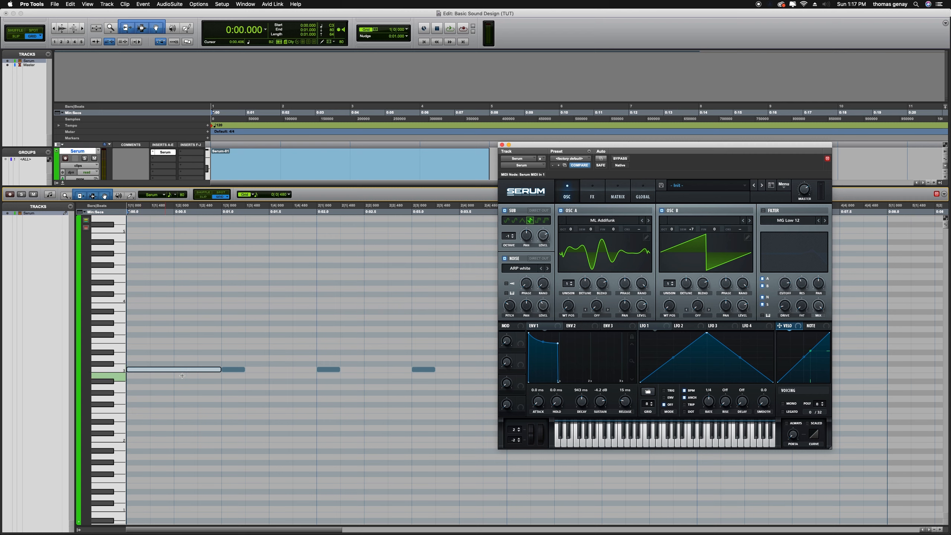
left_click(236, 369)
key("Delete")
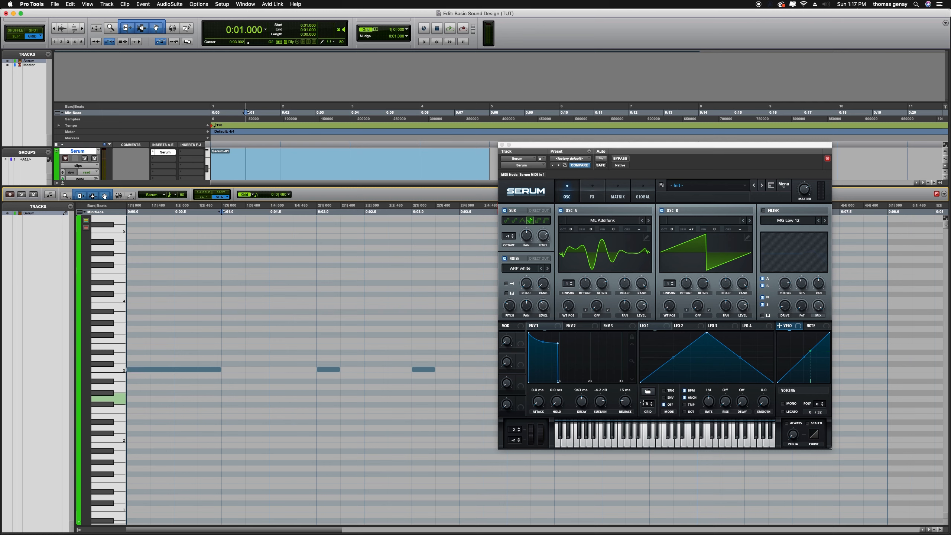
key("Return")
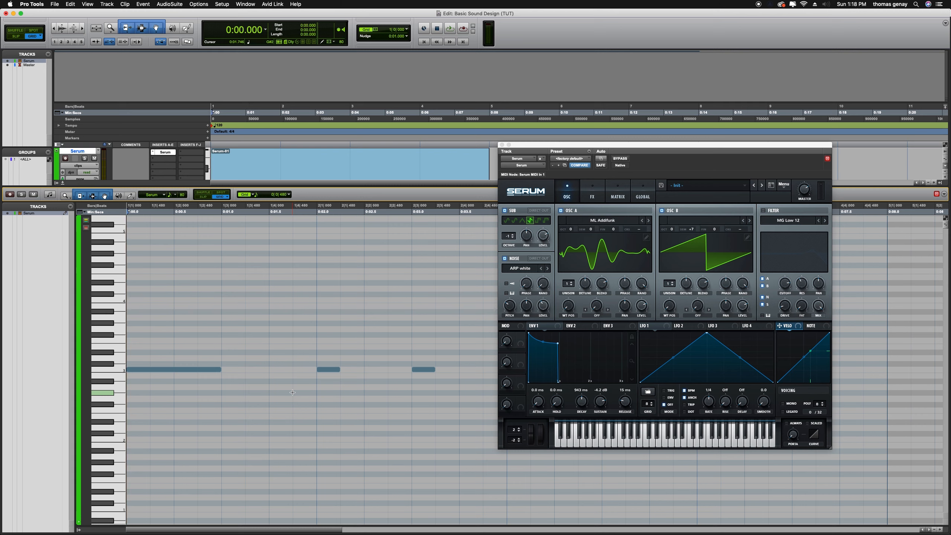
key("space")
key("space")
Lower Envelope 1's sustain to -∞ dB and shorten its decay to 622 ms, auditioning the plucked sound
left_click_drag(601, 401, 601, 446)
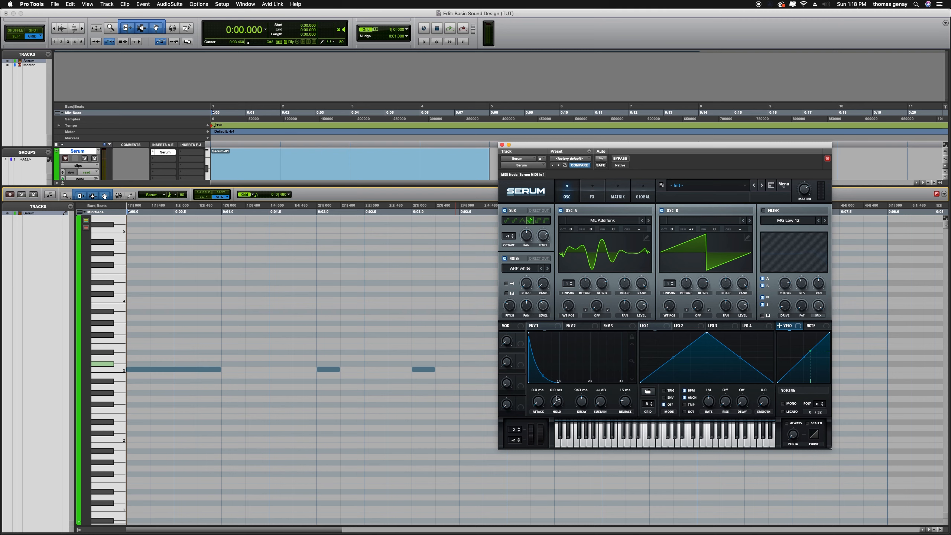
left_click_drag(586, 404, 584, 408)
key("space")
key("space")
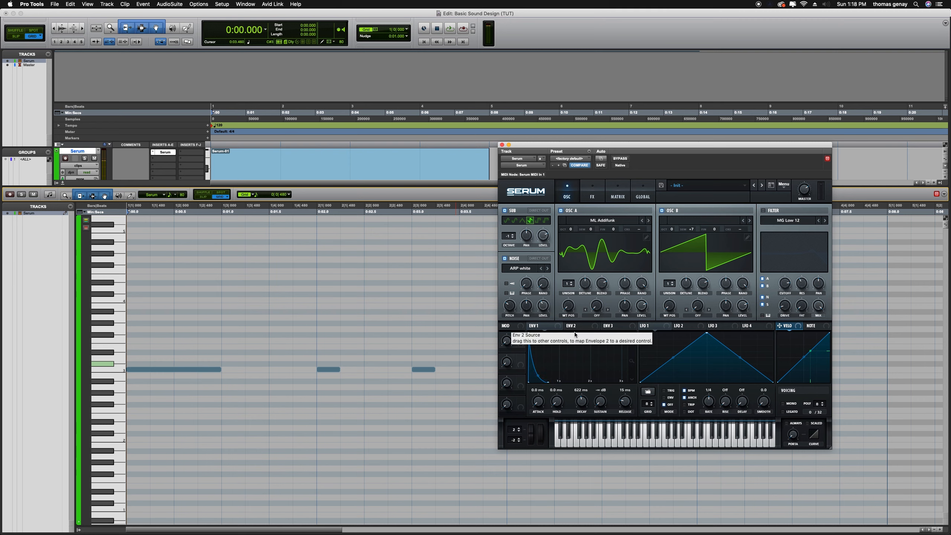
Reset Envelope 1's sustain to maximum, lower it to -33.8 dB, and raise it to -5.8 dB
double_click(603, 404)
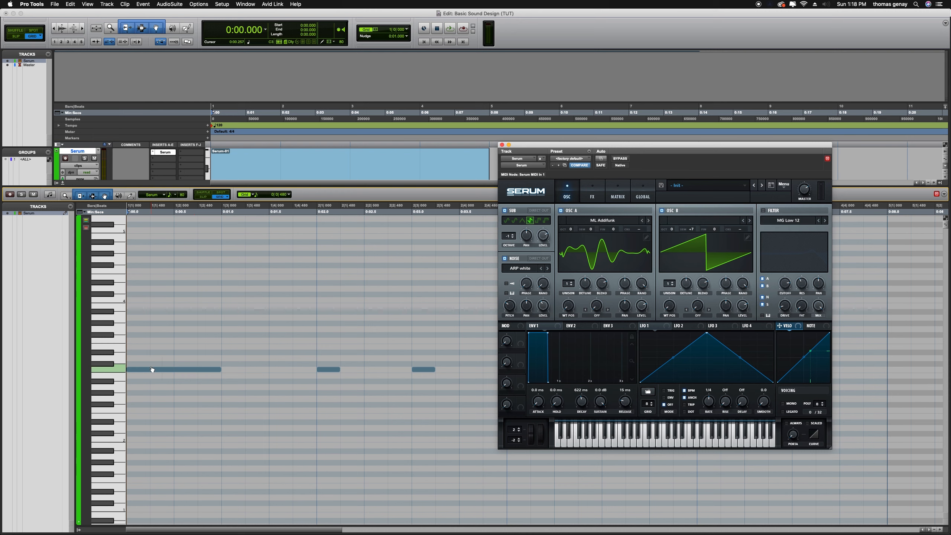
left_click_drag(600, 401, 600, 499)
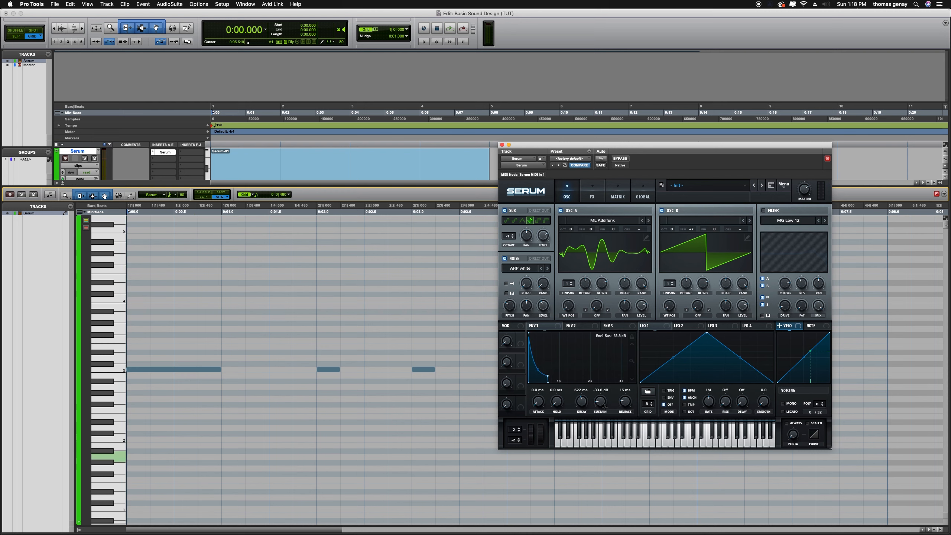
left_click_drag(601, 401, 609, 359)
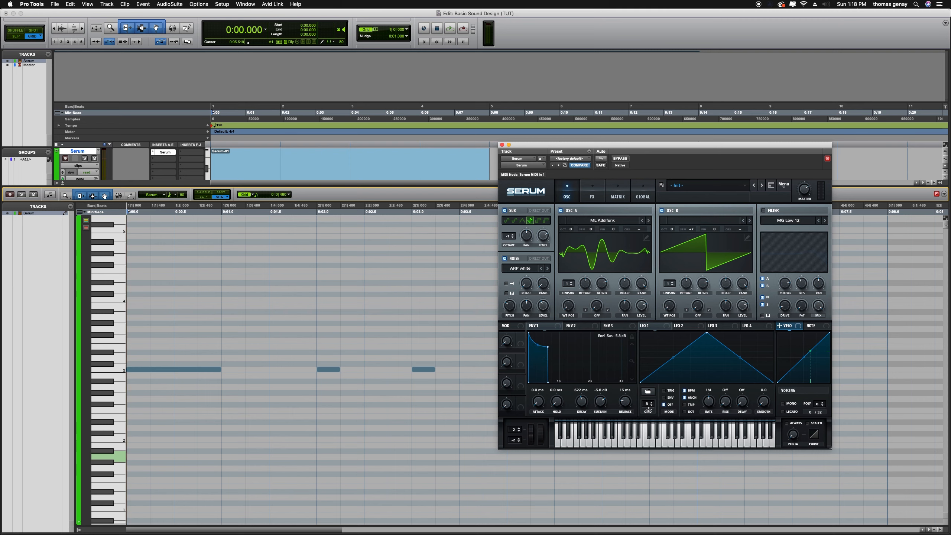
Delete the two remaining short notes and audition the long first note on its own
left_click_drag(266, 344, 447, 388)
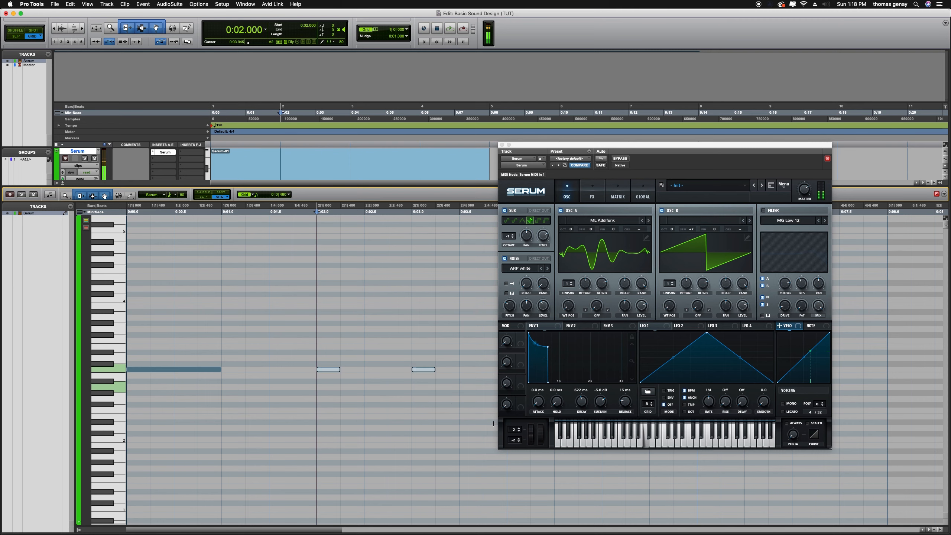
key("Delete")
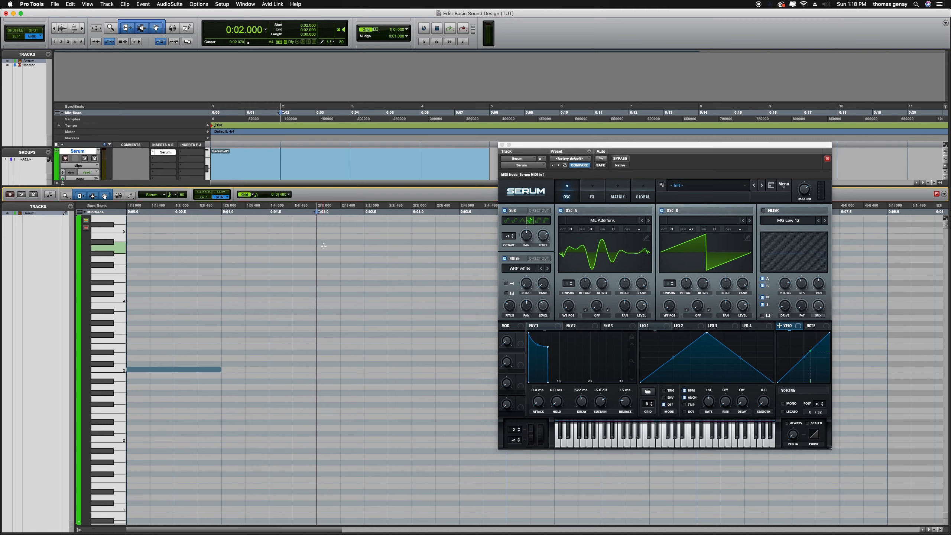
key("space")
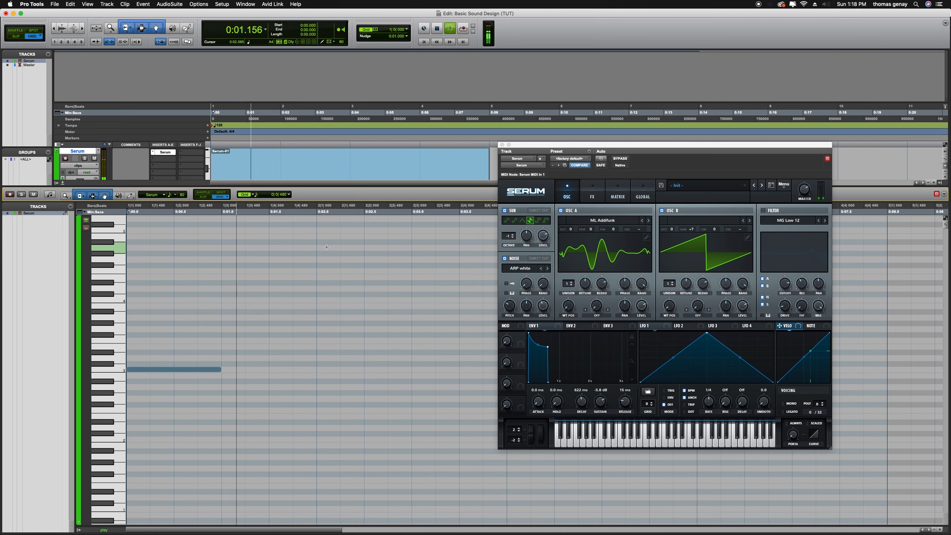
key("space")
Lengthen Envelope 1's release to 1.03 s and play the note to hear its tail
left_click_drag(626, 404, 629, 380)
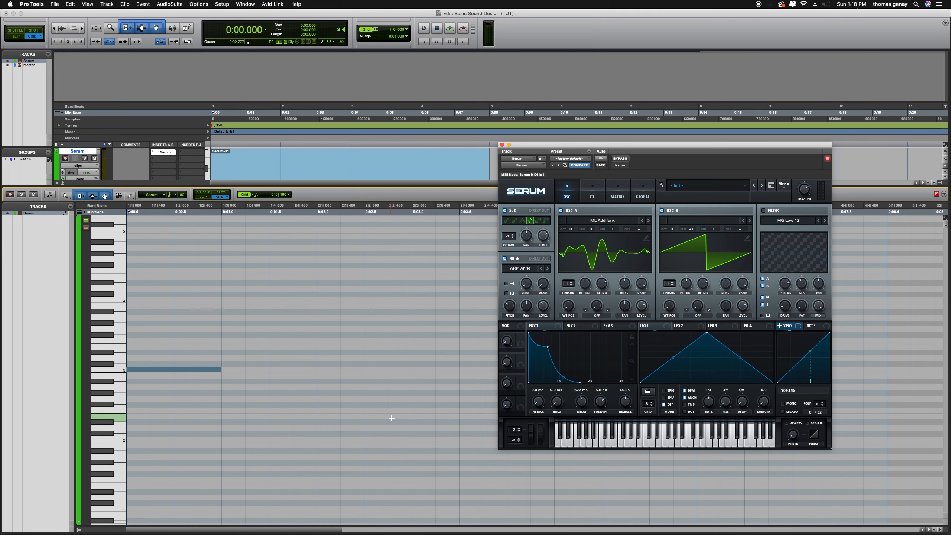
key("space")
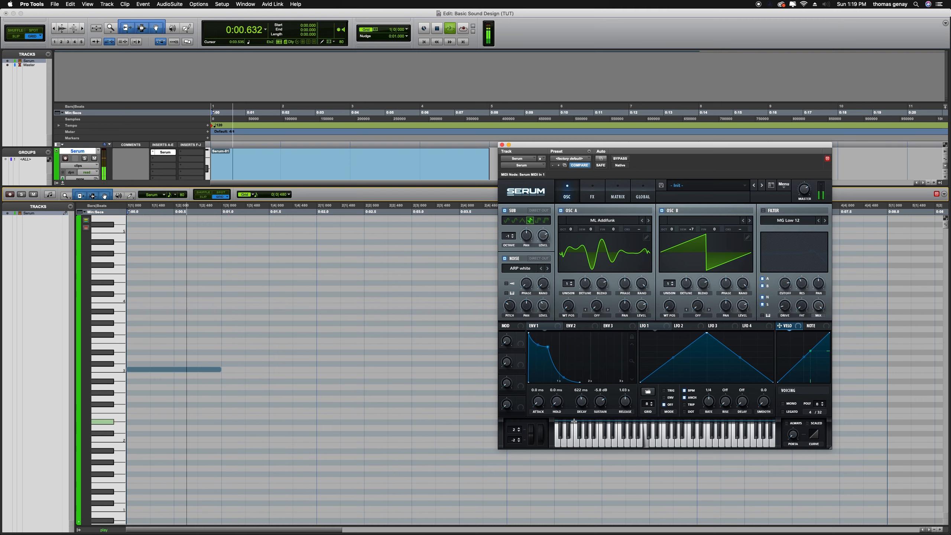
Undo the note deletions to restore the short notes, close the MIDI editor and reposition the Serum window
key("space")
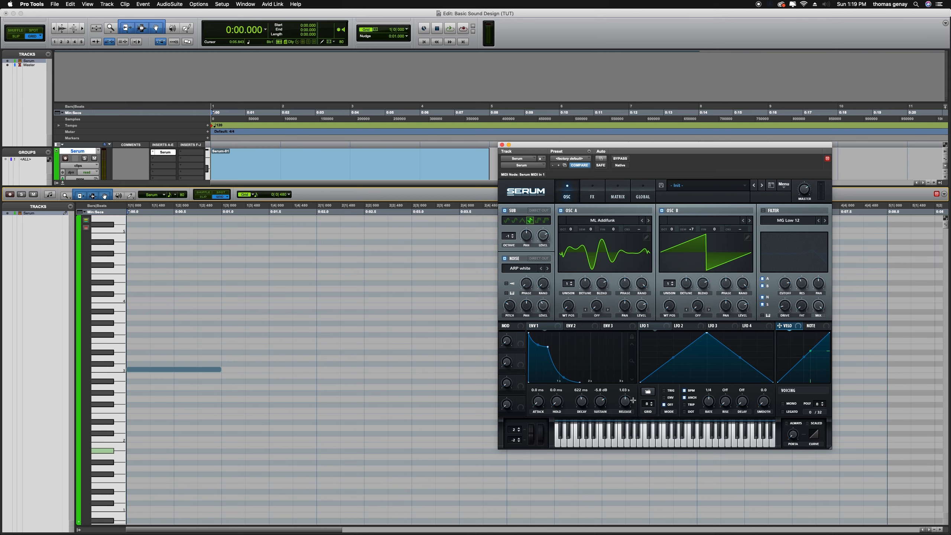
key("super+z")
key("super+z")
key("super+z")
key("super+z")
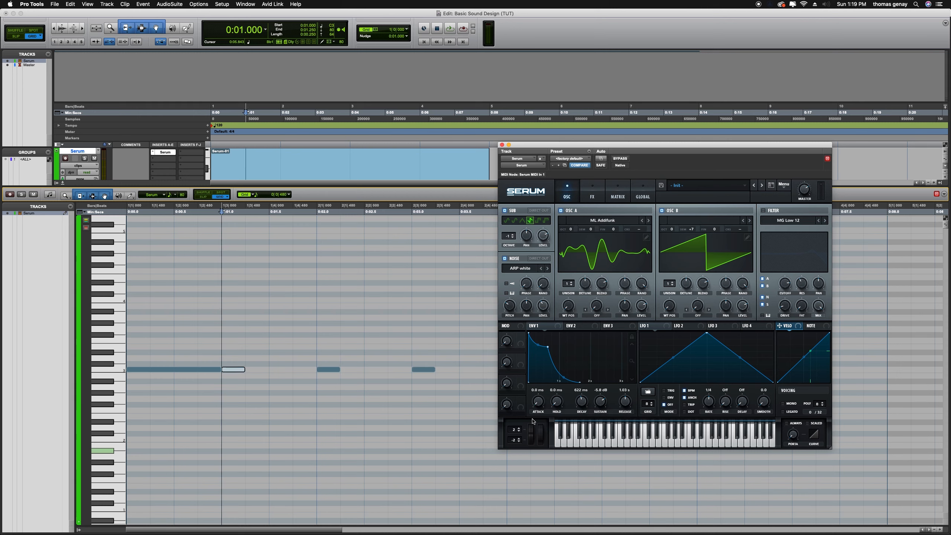
left_click(63, 183)
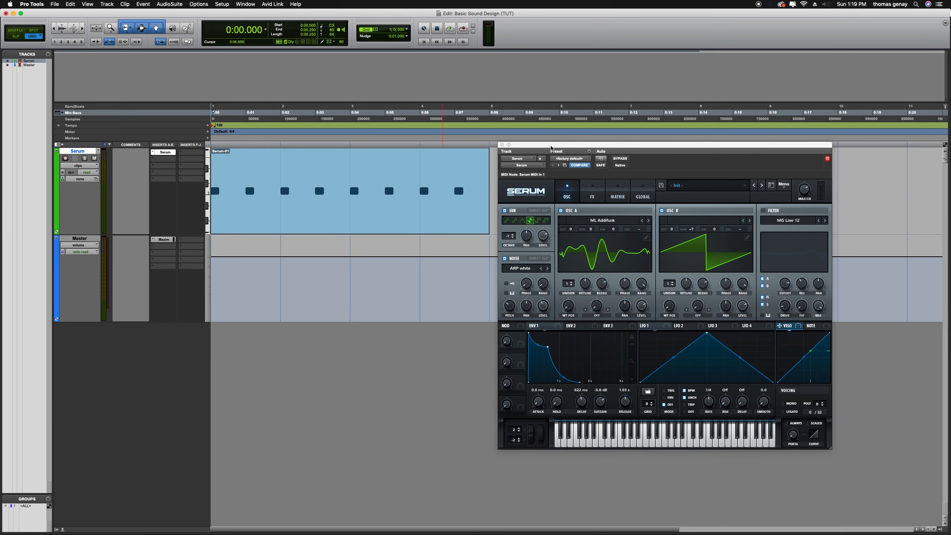
left_click_drag(549, 146, 568, 159)
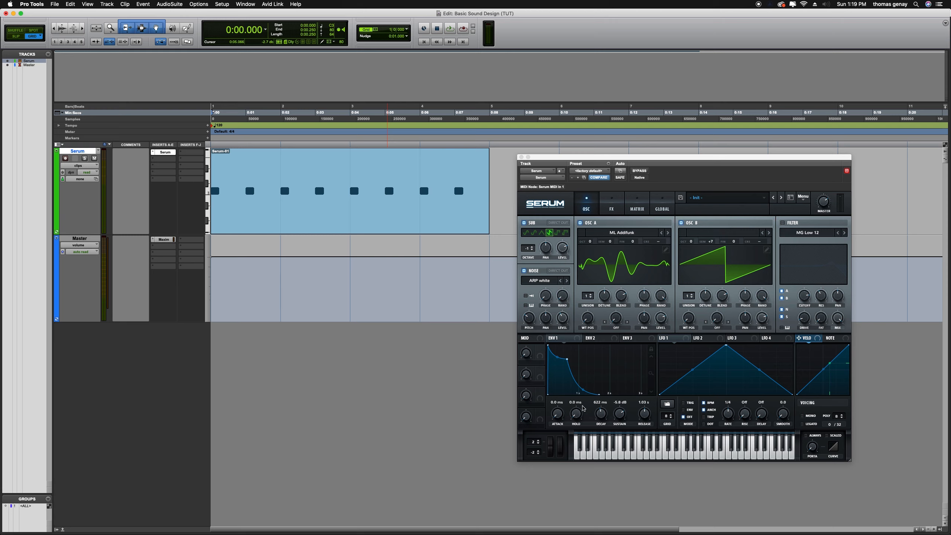
Try Envelope 1 with a 288 ms hold and -6.3 dB sustain, audition it, and reduce the hold to 0.2 ms
left_click_drag(577, 412, 577, 435)
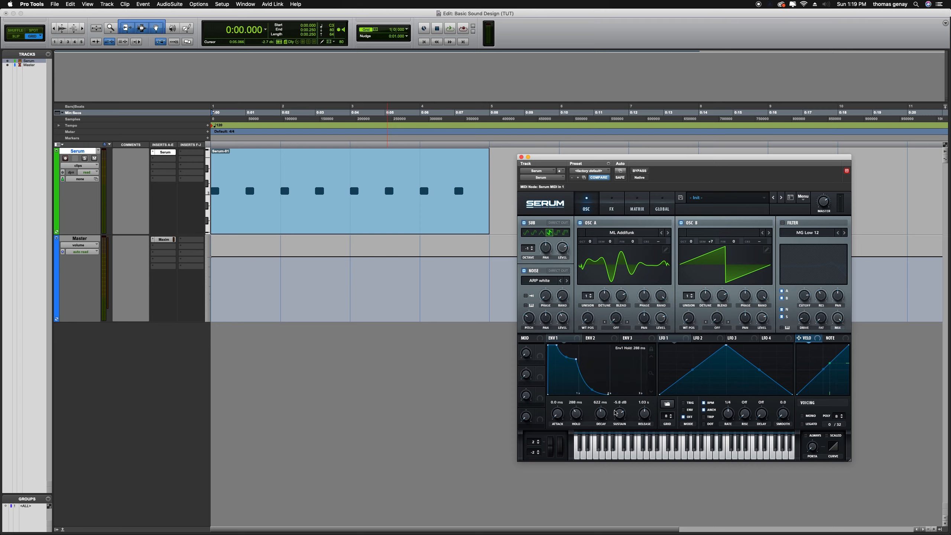
left_click_drag(620, 412, 621, 414)
key("space")
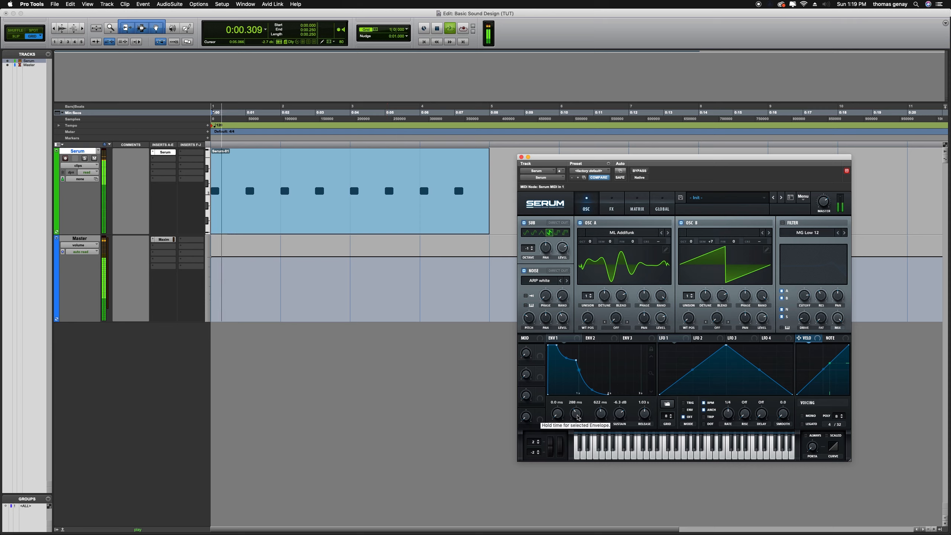
key("space")
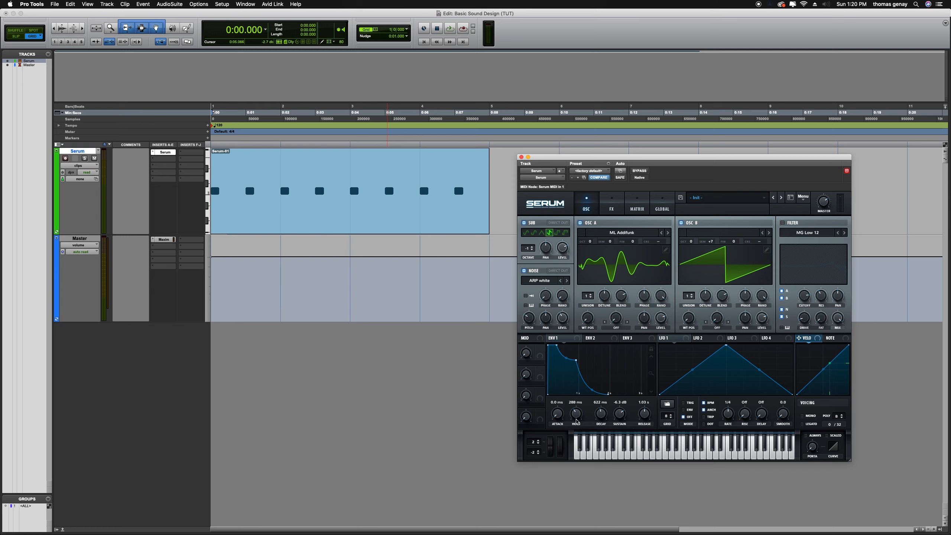
left_click_drag(576, 413, 577, 440)
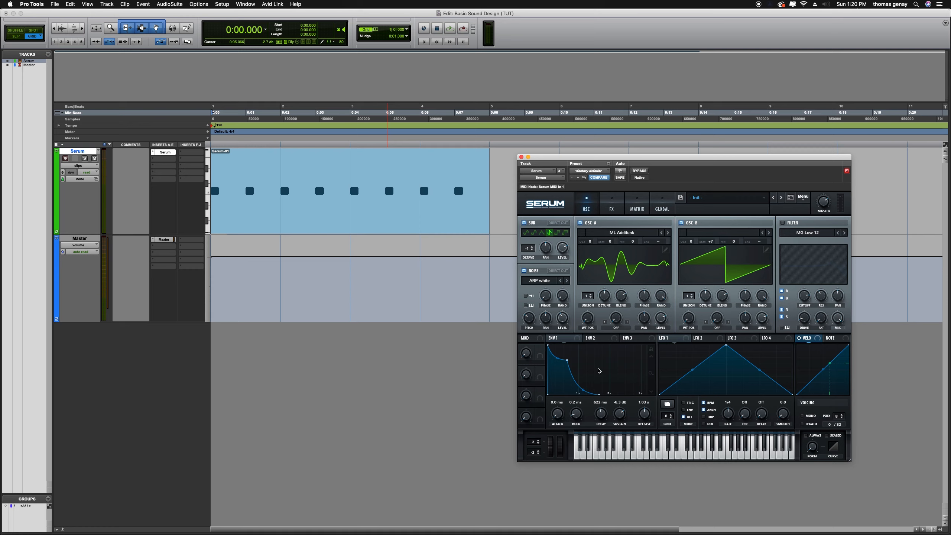
During playback, set Envelope 1 to attack 0.2 ms, hold 26 ms, decay 377 ms, sustain -29.9 dB and release 543 ms
left_click(323, 222)
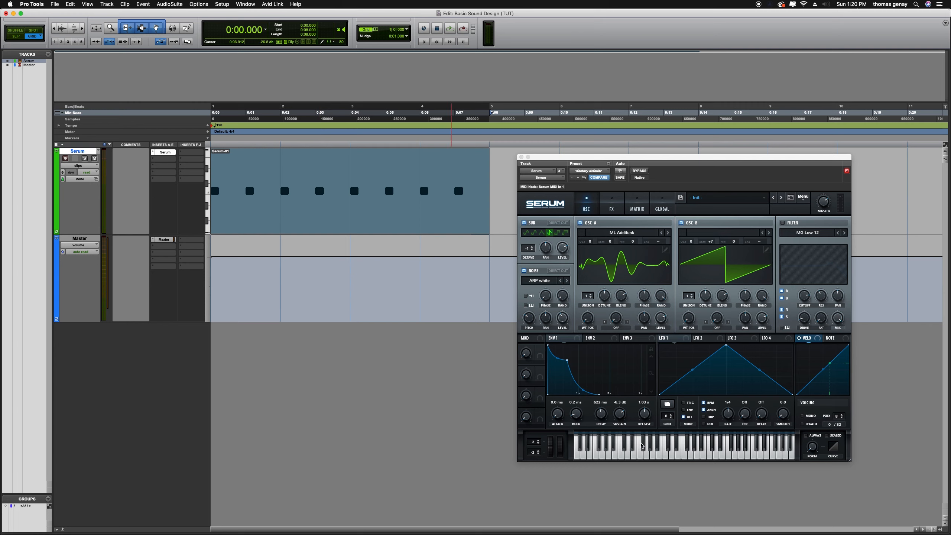
key("space")
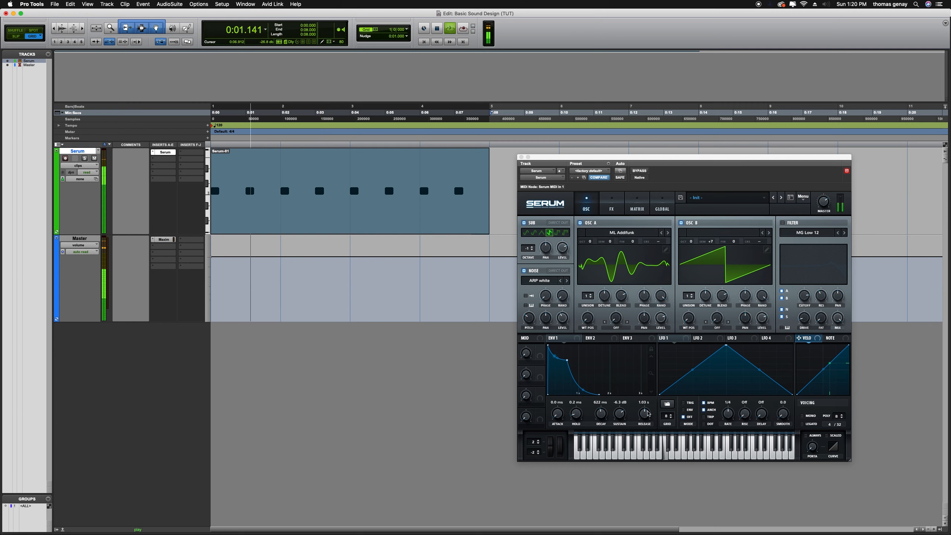
left_click_drag(648, 413, 617, 455)
left_click_drag(602, 409, 579, 407)
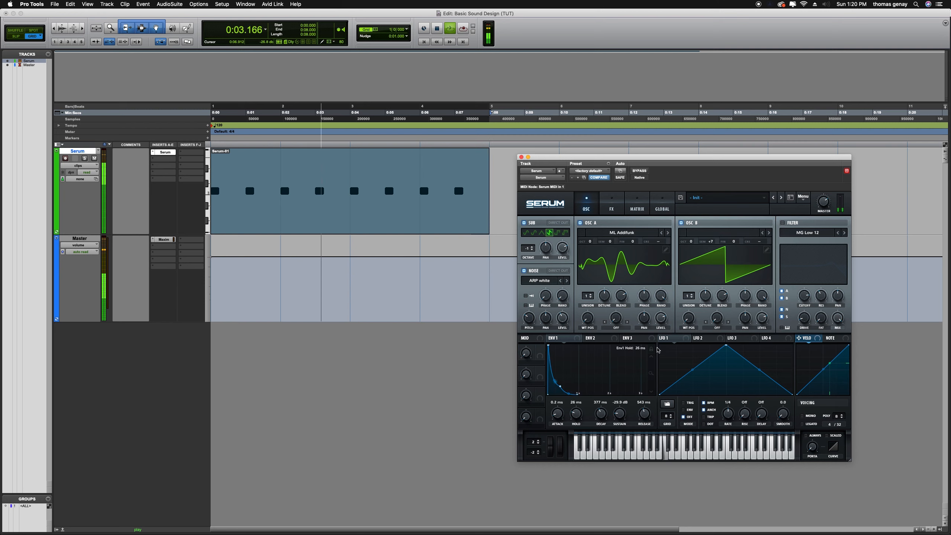
key("space")
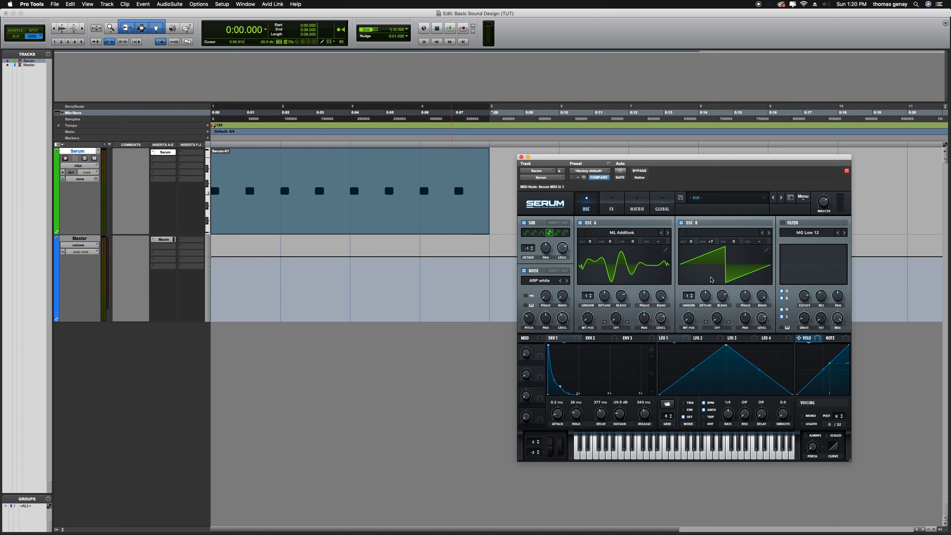
Enable the filter and set its type to MG Low 24
left_click(782, 223)
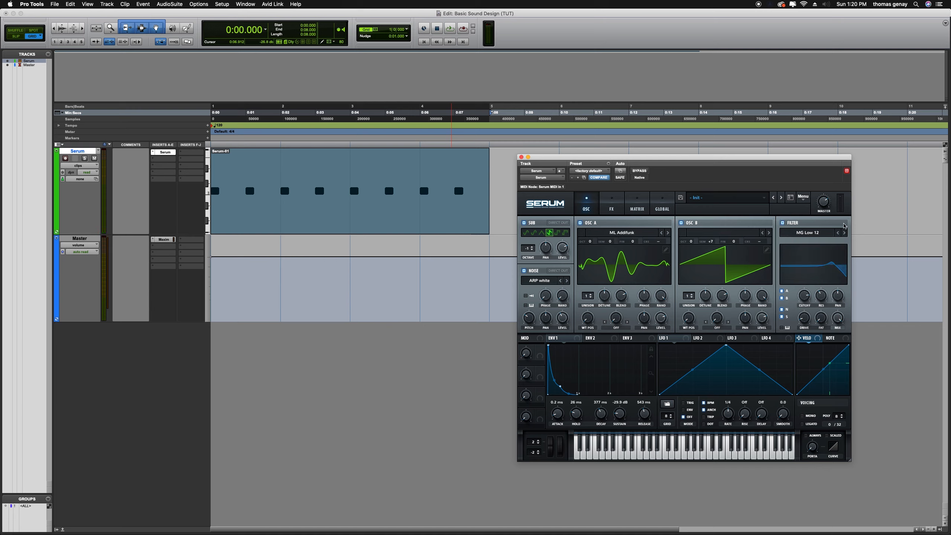
left_click(845, 232)
left_click(824, 233)
mouse_move(825, 241)
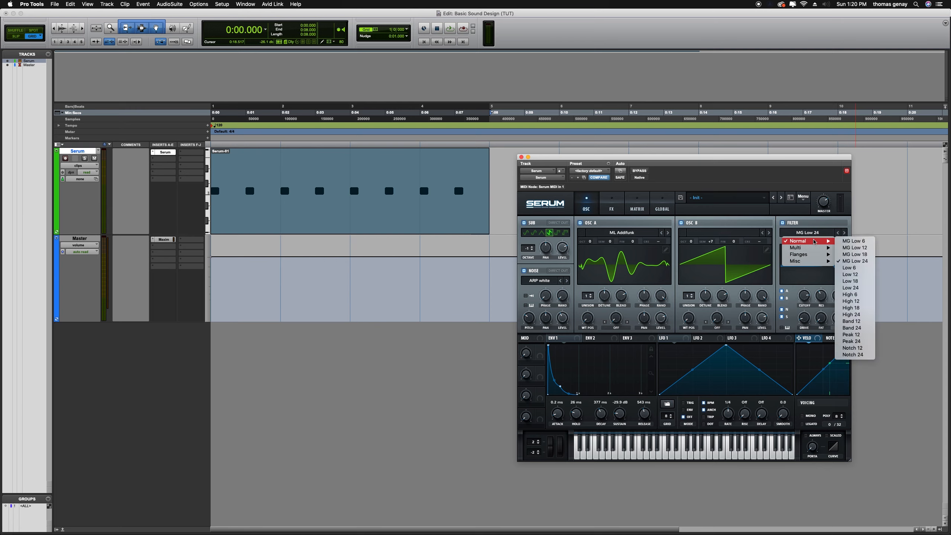
left_click(865, 262)
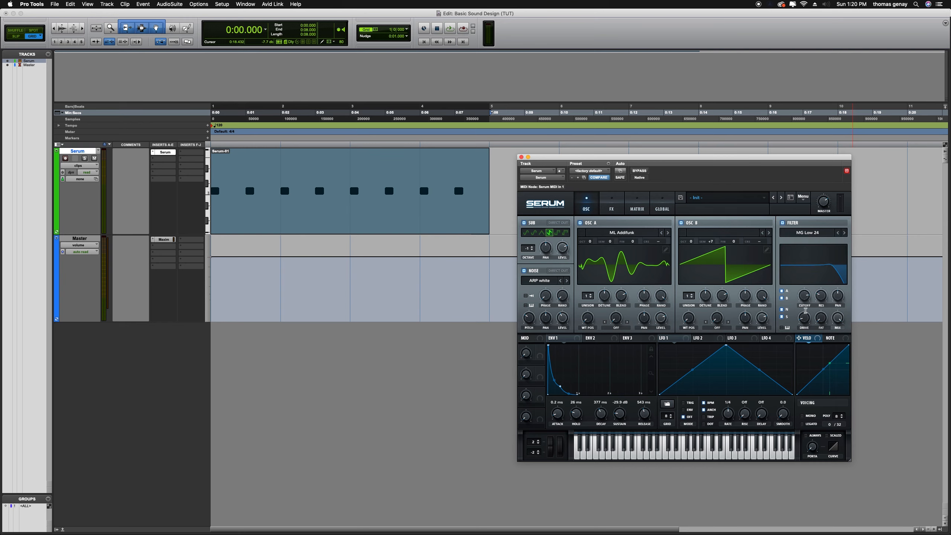
Lower the filter cutoff, assign Envelope 2 to modulate it, and start playback to hear the modulation
mouse_move(804, 318)
left_mouse_down()
mouse_move(824, 312)
mouse_move(804, 300)
mouse_move(808, 329)
left_mouse_up()
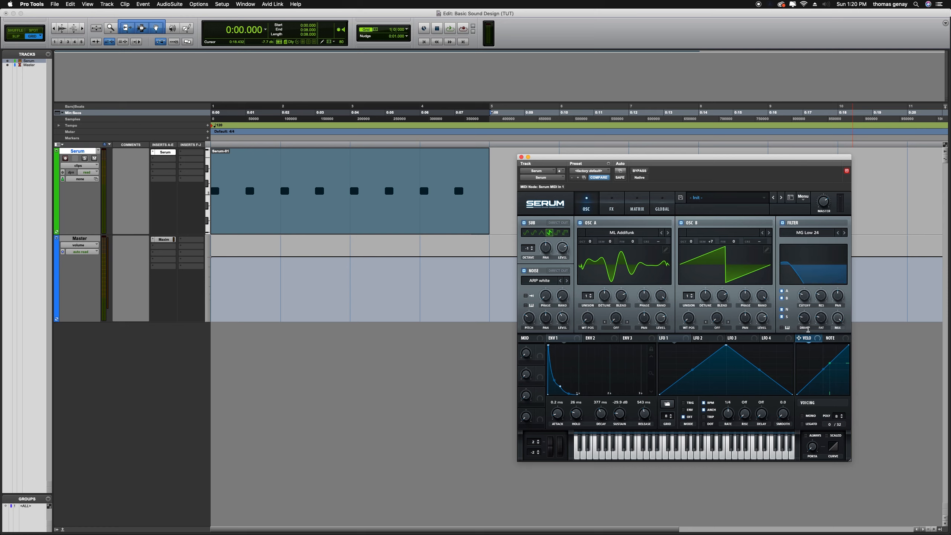
left_click(595, 339)
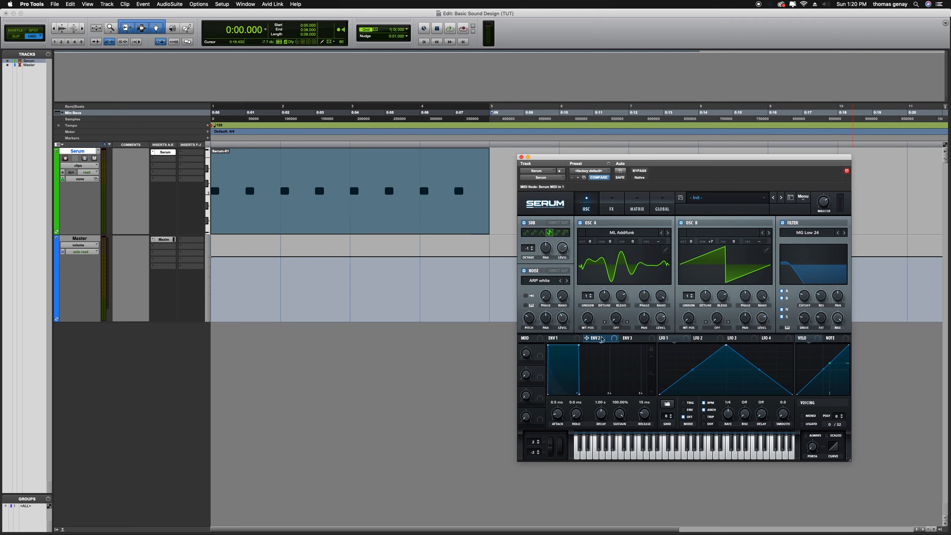
left_click_drag(587, 339, 796, 301)
key("space")
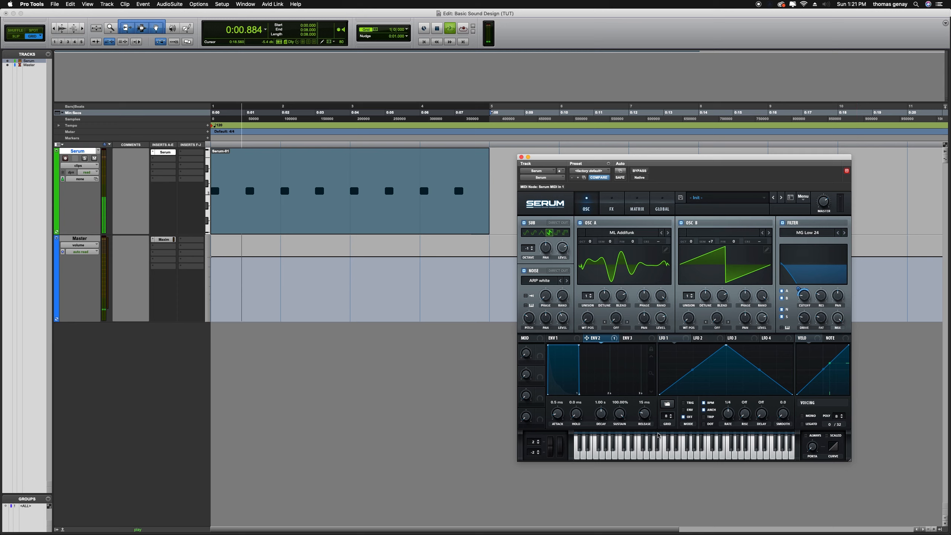
Shape Envelope 2 with hold 2.1 ms, decay 879 ms, sustain 50.45% and release 850 ms during playback
left_click_drag(621, 420, 649, 391)
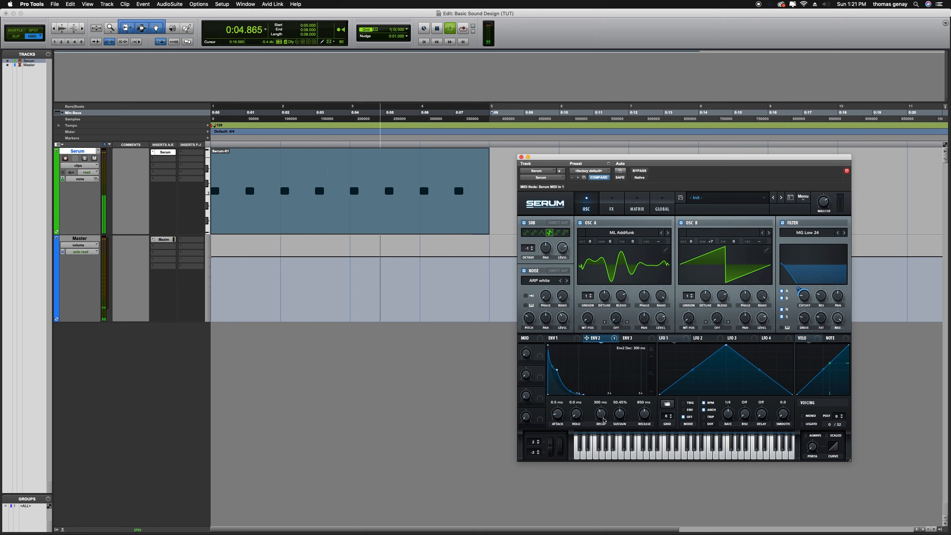
left_click_drag(601, 413, 602, 413)
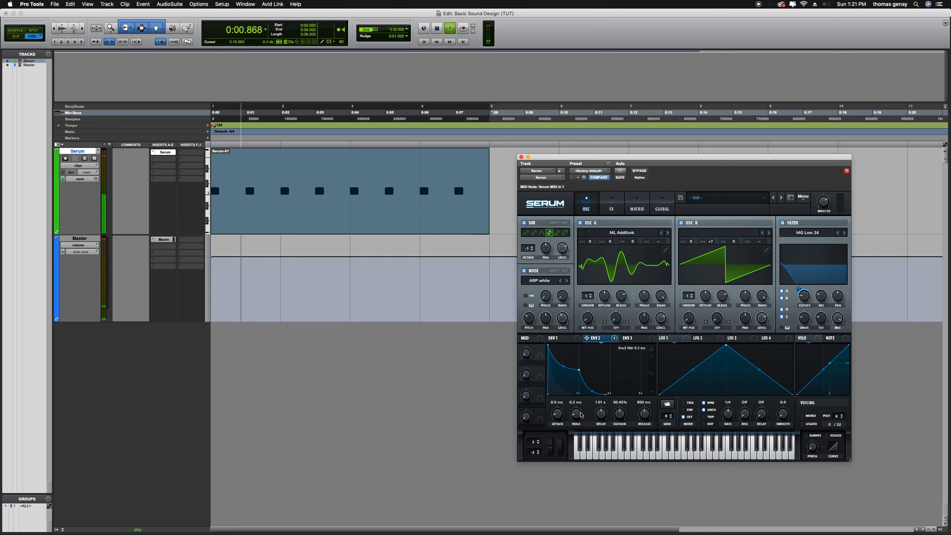
left_click_drag(575, 418, 575, 416)
left_click_drag(602, 413, 632, 416)
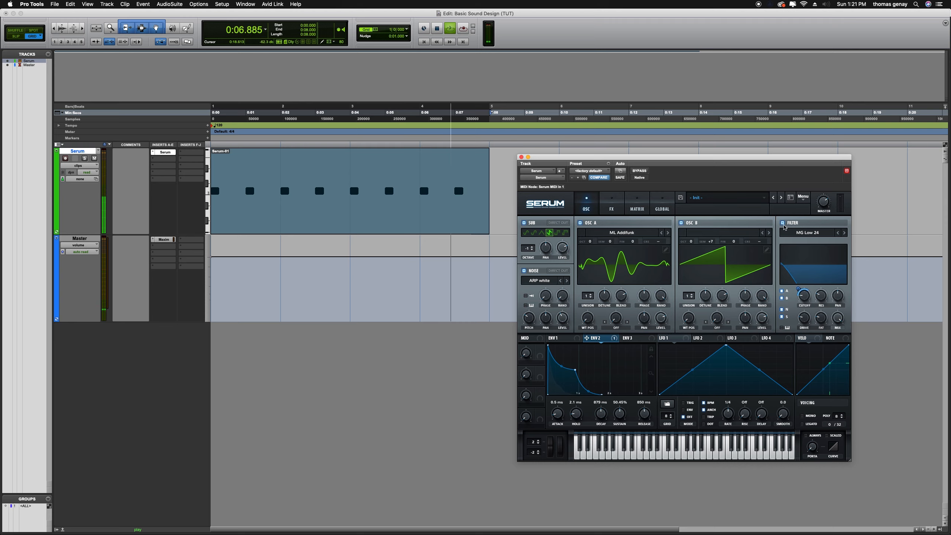
Fine-tune the filter cutoff and audition how Envelope 2 modulates it
mouse_move(808, 293)
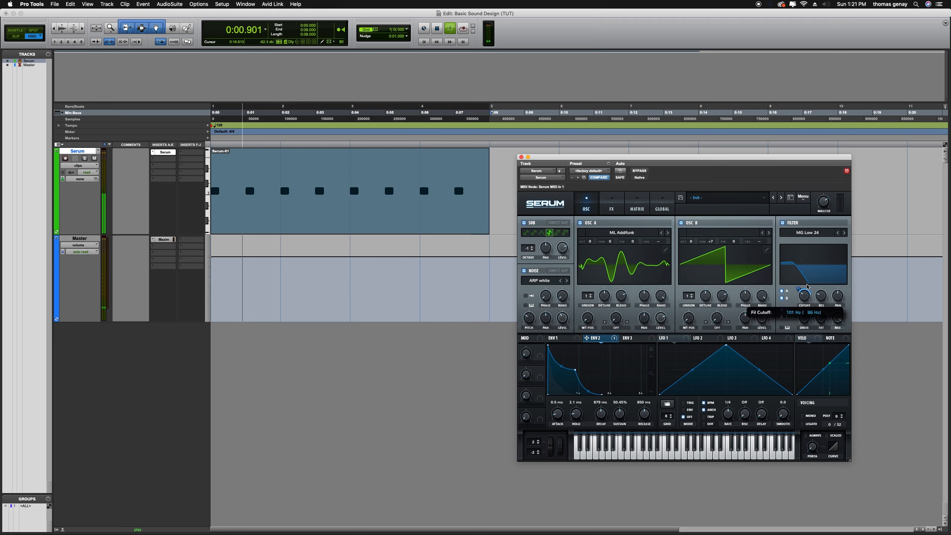
mouse_move(807, 293)
left_mouse_down()
mouse_move(807, 267)
mouse_move(806, 287)
left_mouse_up()
key("space")
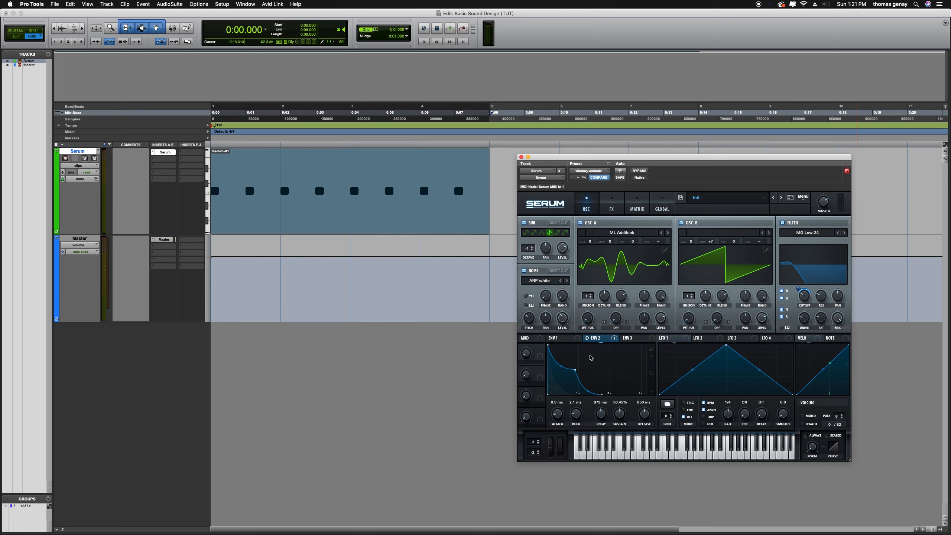
mouse_move(600, 341)
left_click_drag(806, 297, 807, 299)
key("space")
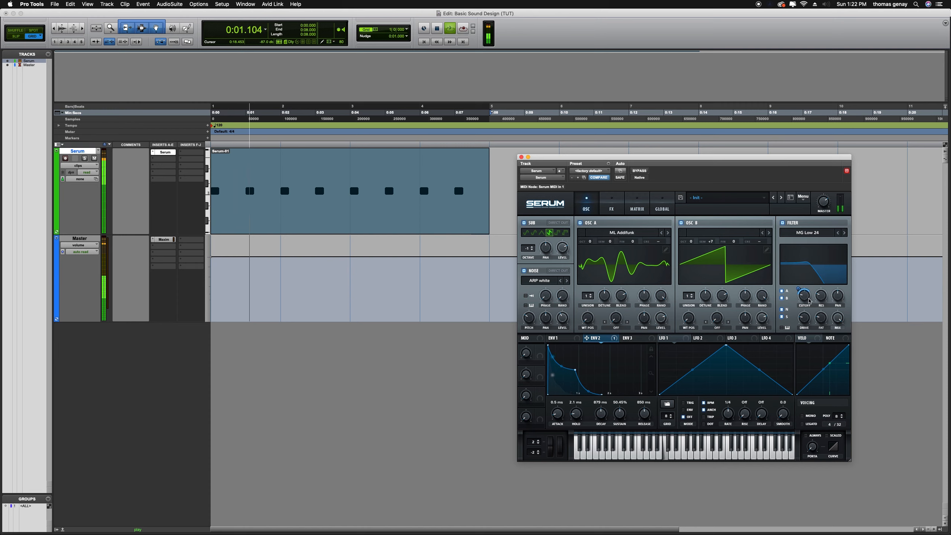
Bypass Envelope 2's modulation of the filter cutoff to compare the sound, and re-enable it
right_click(800, 290)
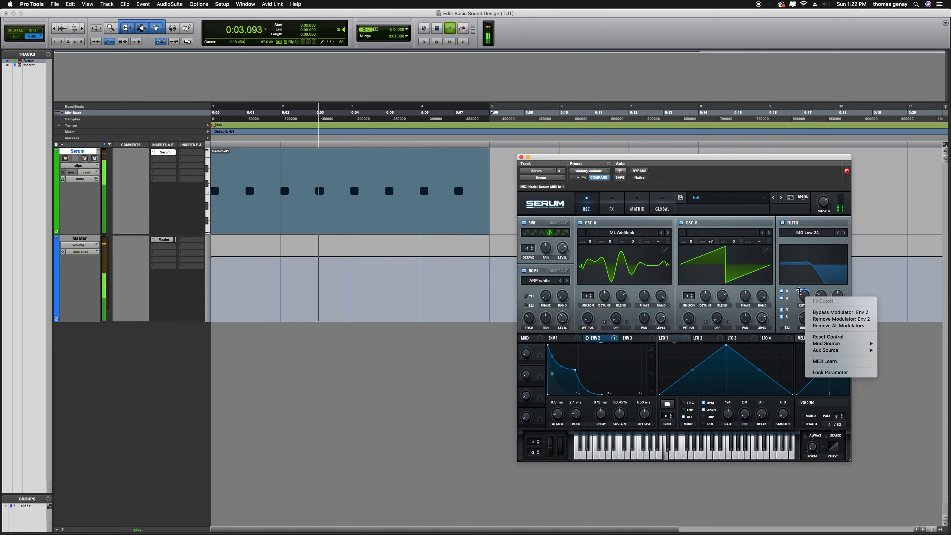
left_click(829, 313)
key("space")
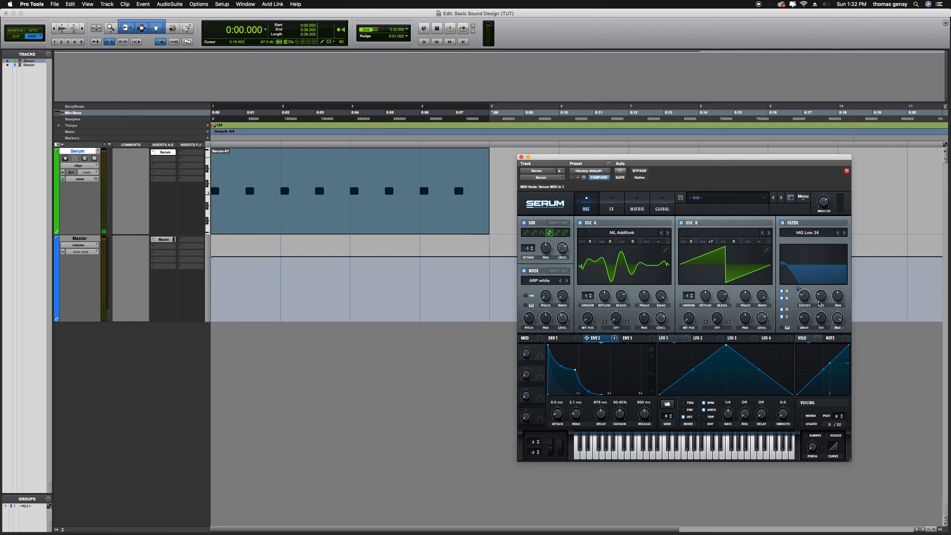
right_click(800, 288)
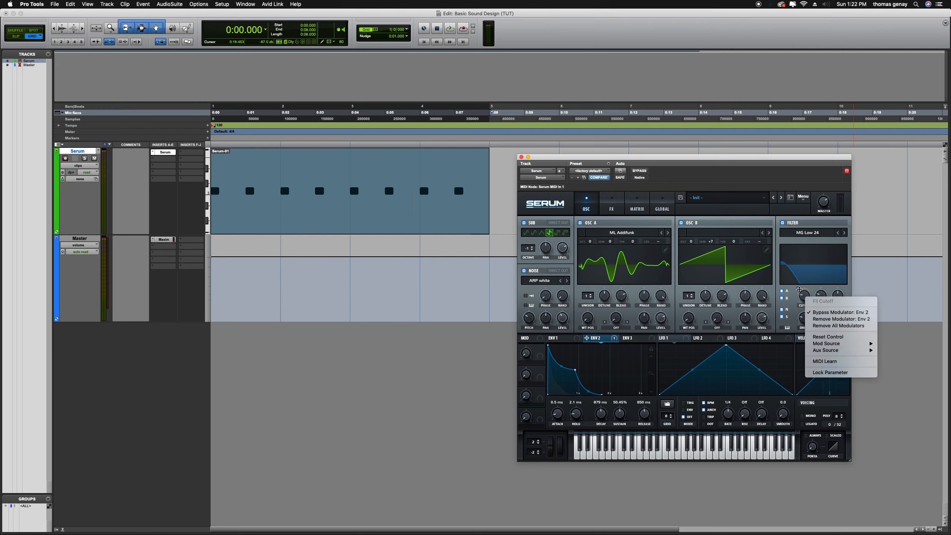
left_click(831, 313)
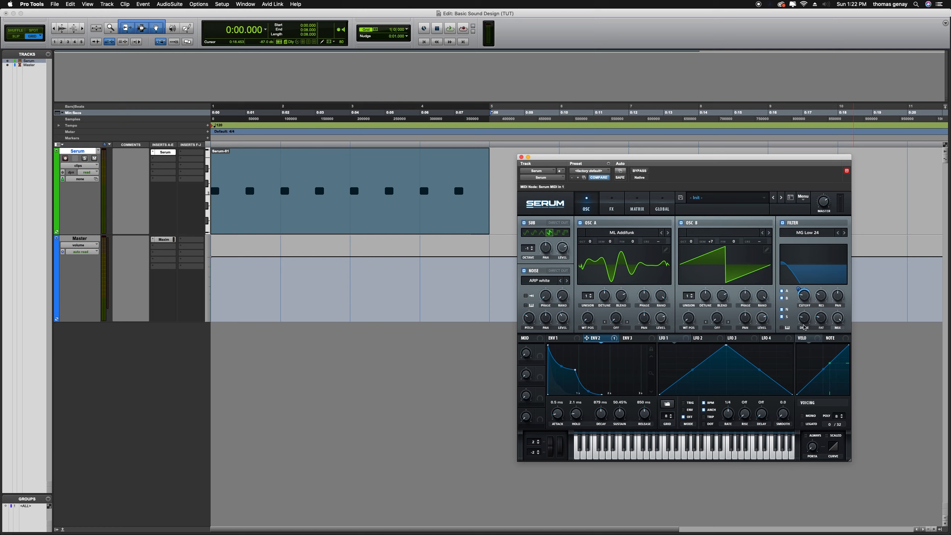
Assign Envelope 2 to the noise oscillator's level, increase the modulation depth and audition the notes
left_click(555, 339)
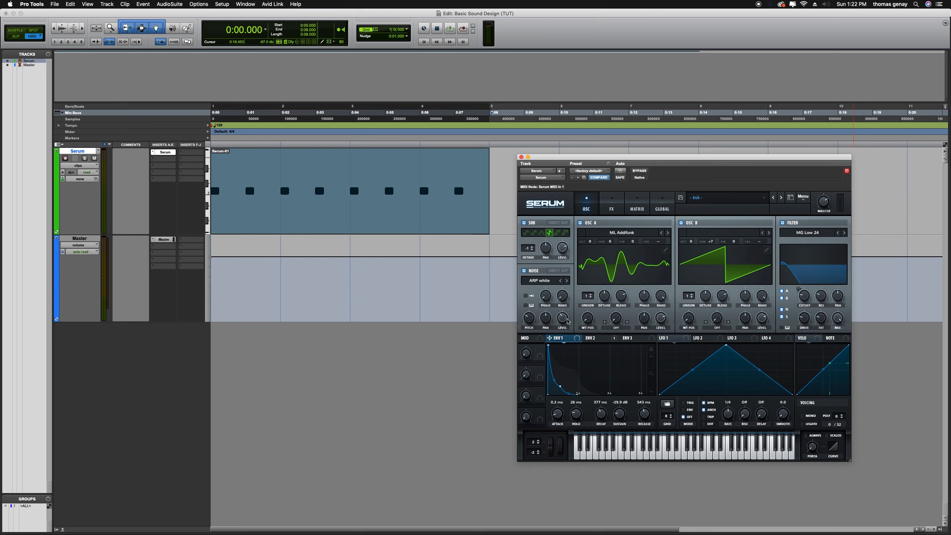
left_click(588, 339)
left_click_drag(588, 339, 555, 321)
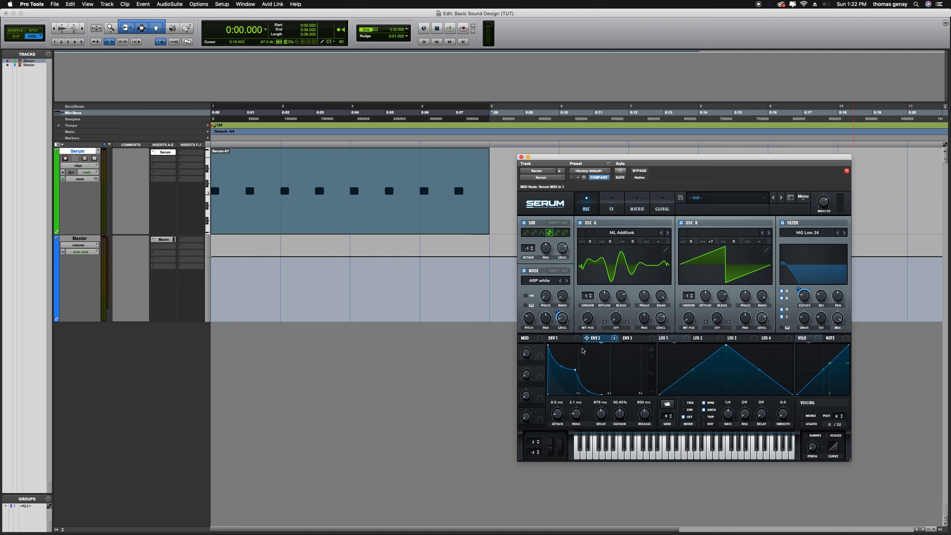
key("space")
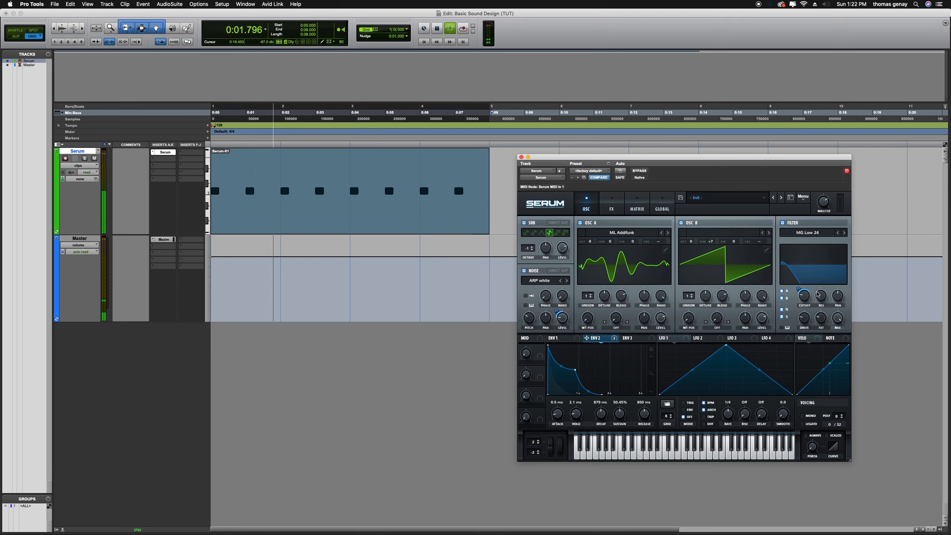
left_click_drag(557, 310, 558, 305)
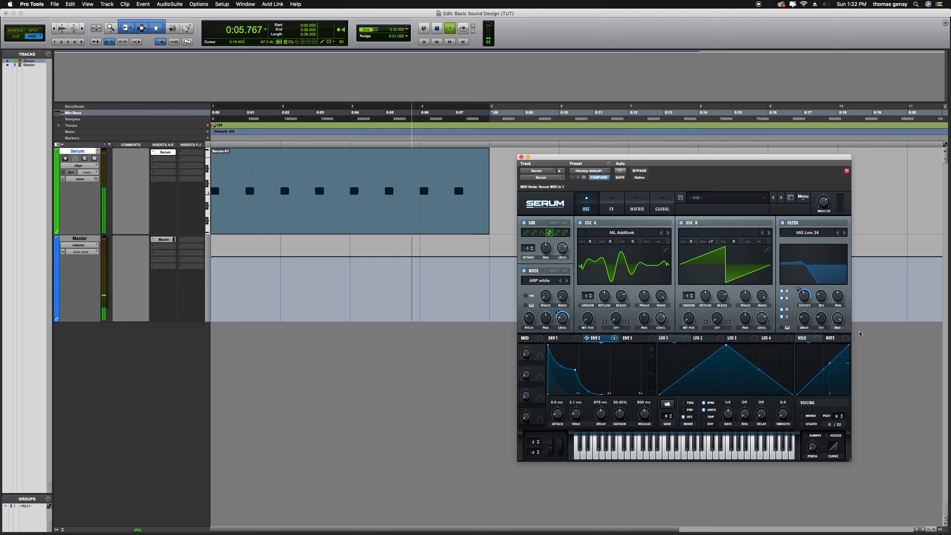
key("space")
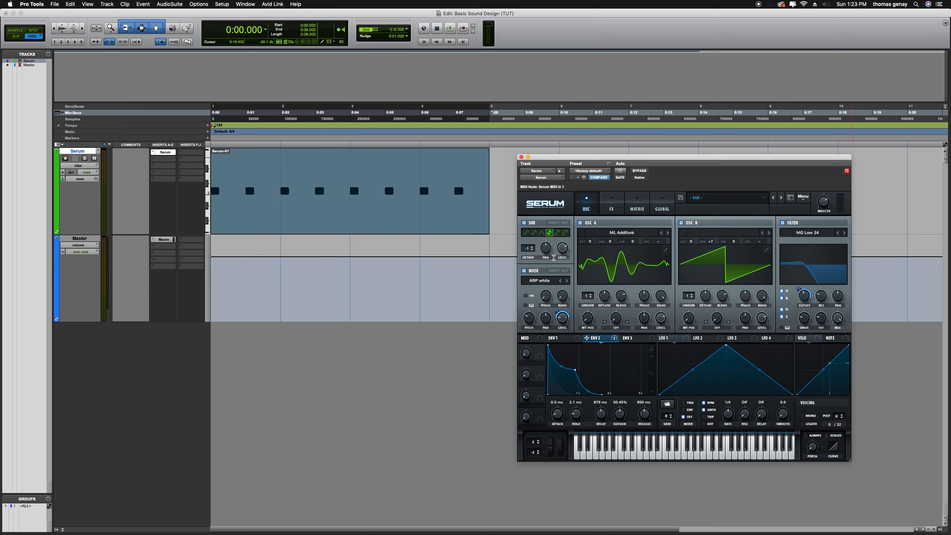
Look over Oscillator A's wavetable categories and the Analog wavetables, keeping the current one
left_click(616, 233)
mouse_move(613, 242)
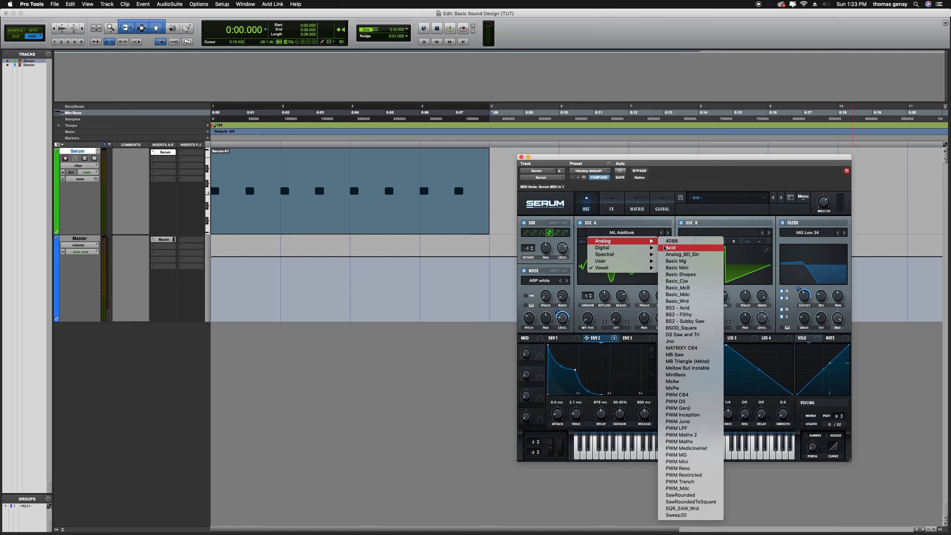
left_click(680, 181)
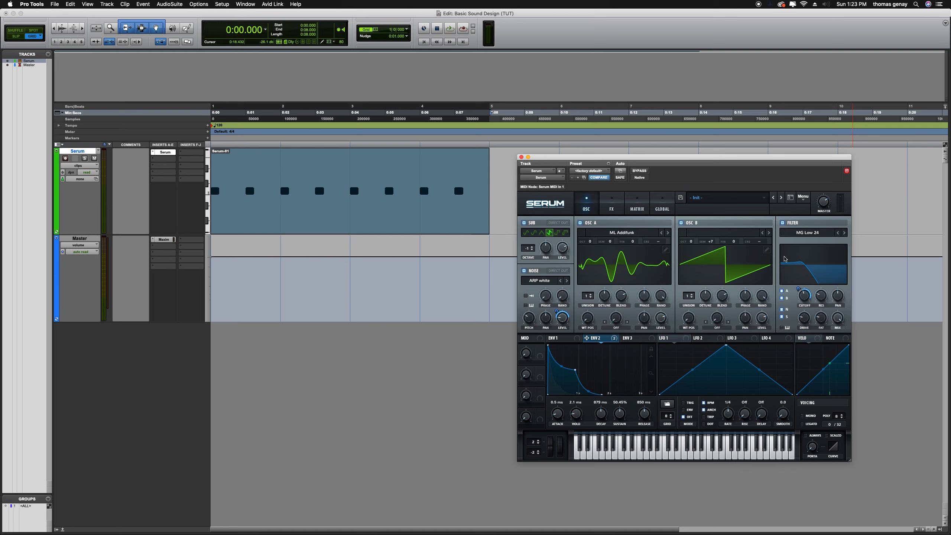
Look over the filter type categories and the Normal filter types, keeping the current one
left_click(815, 233)
mouse_move(810, 242)
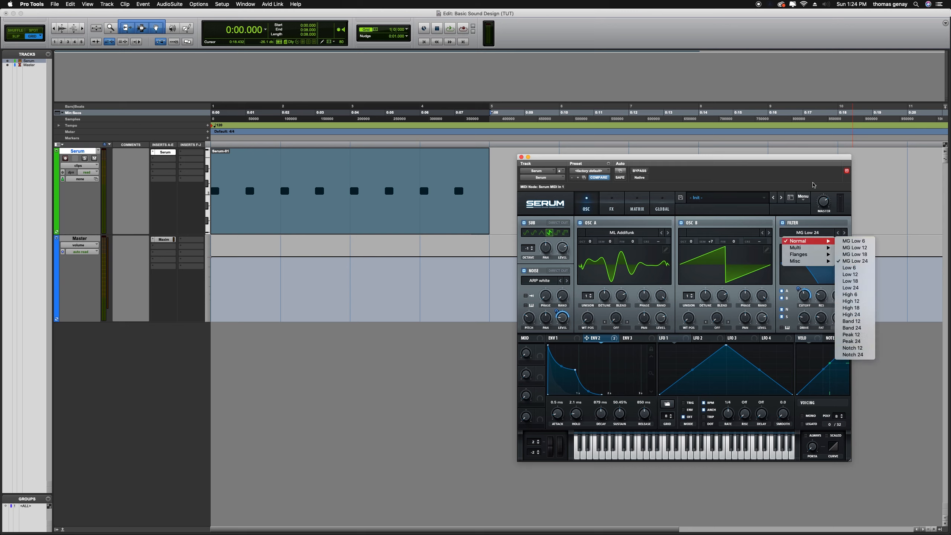
left_click(789, 192)
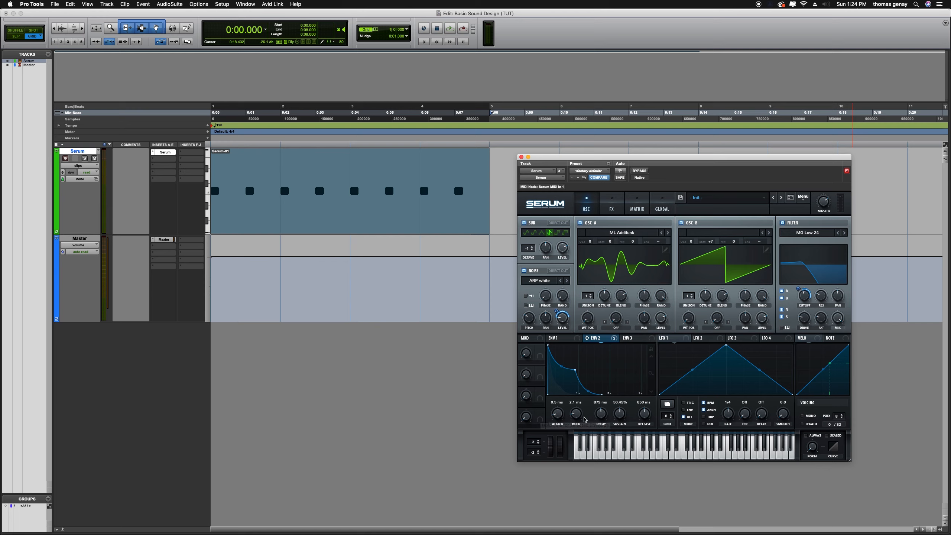
Compare the Envelope 1 and Envelope 2 settings, and lengthen Envelope 3's release to 2.62 s
left_click(557, 339)
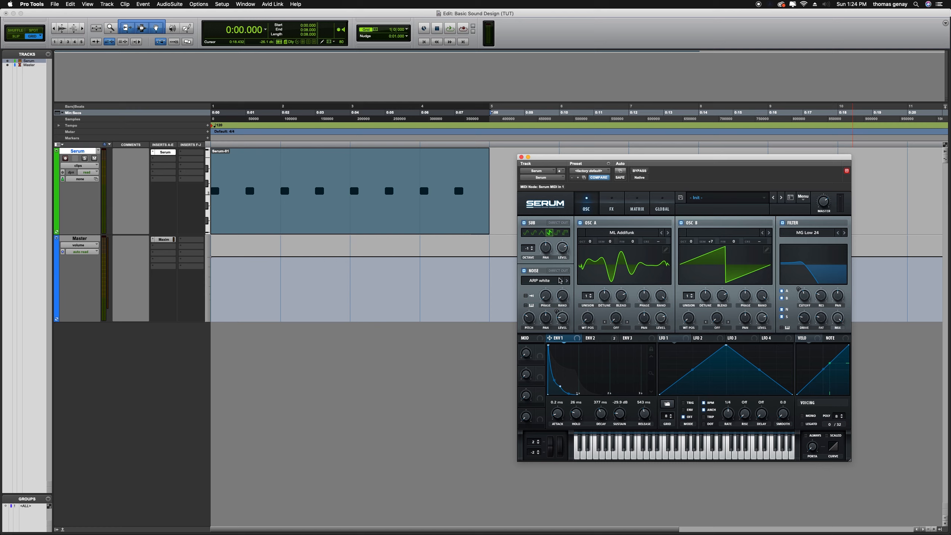
left_click(597, 339)
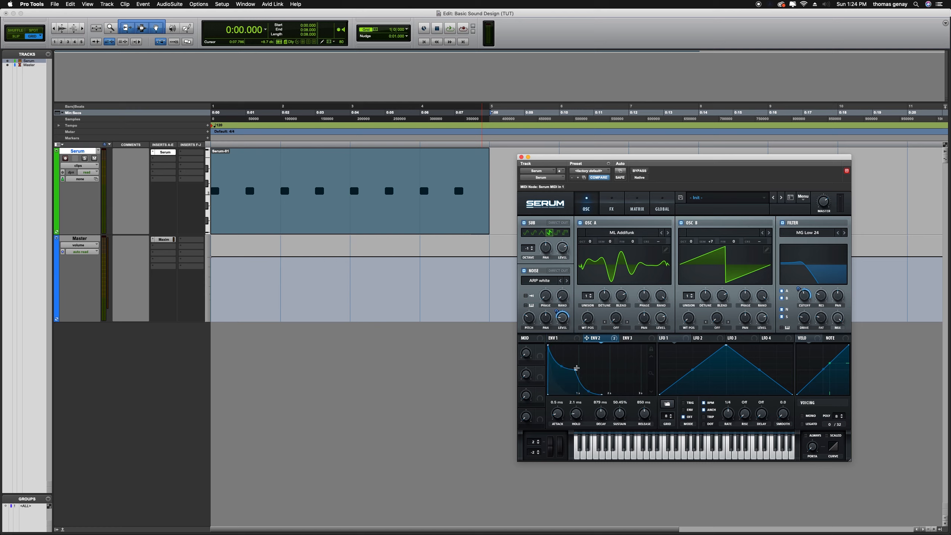
left_click(637, 340)
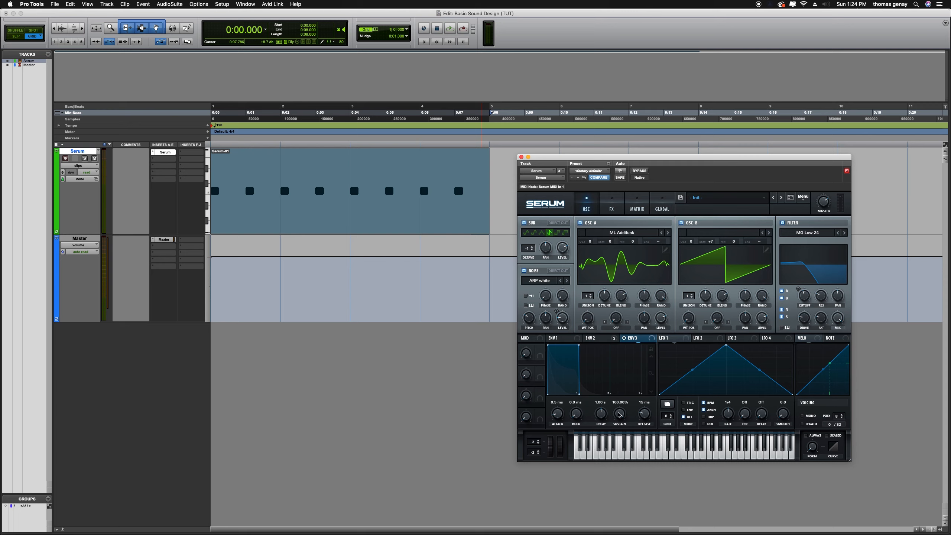
left_click_drag(619, 414, 645, 382)
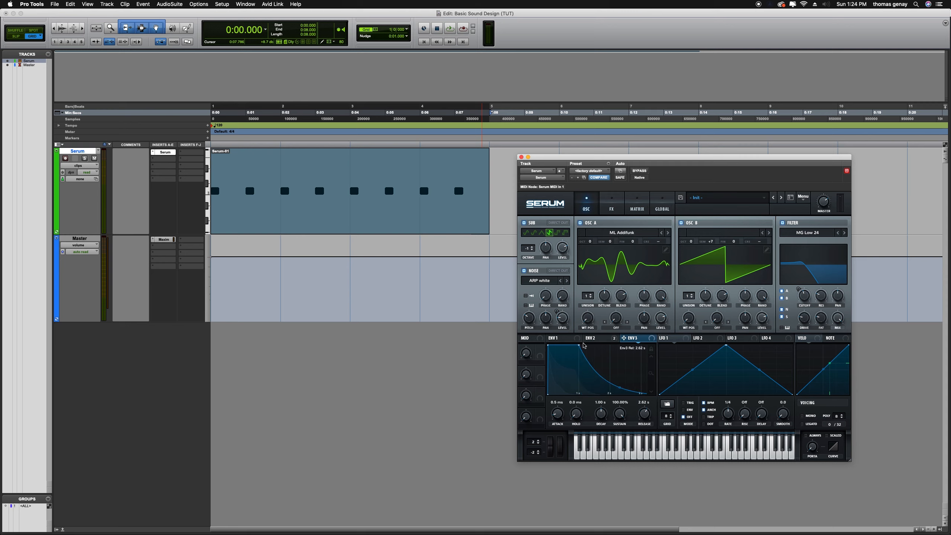